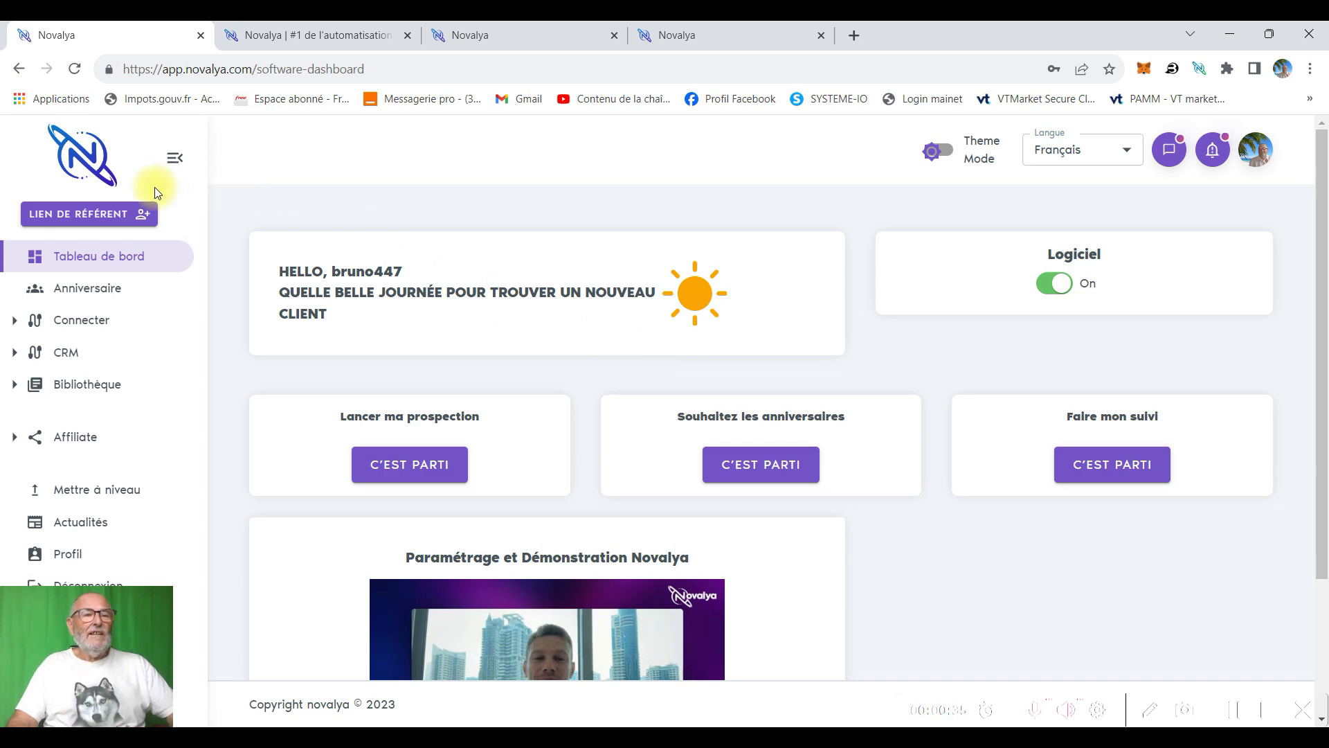
View the account's referral link, close it, and look through the Novalya home page.
left_click(91, 216)
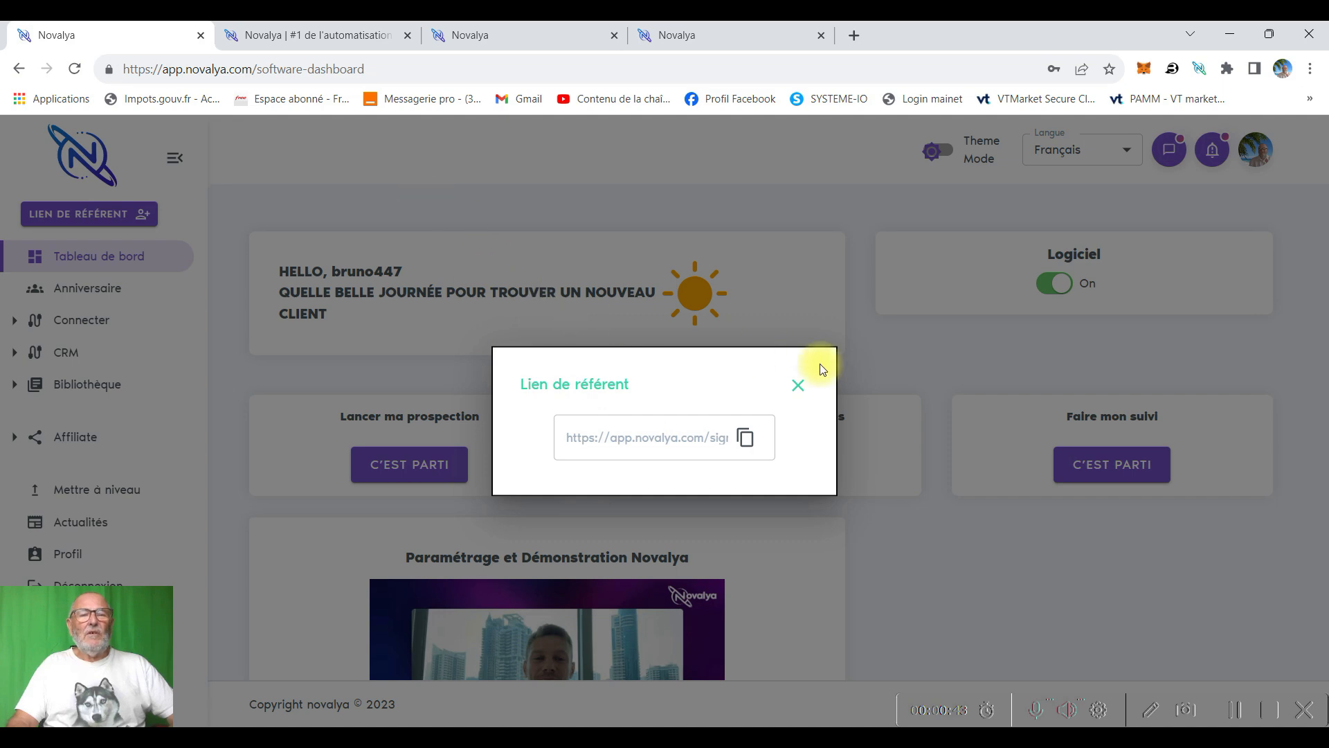
left_click(803, 388)
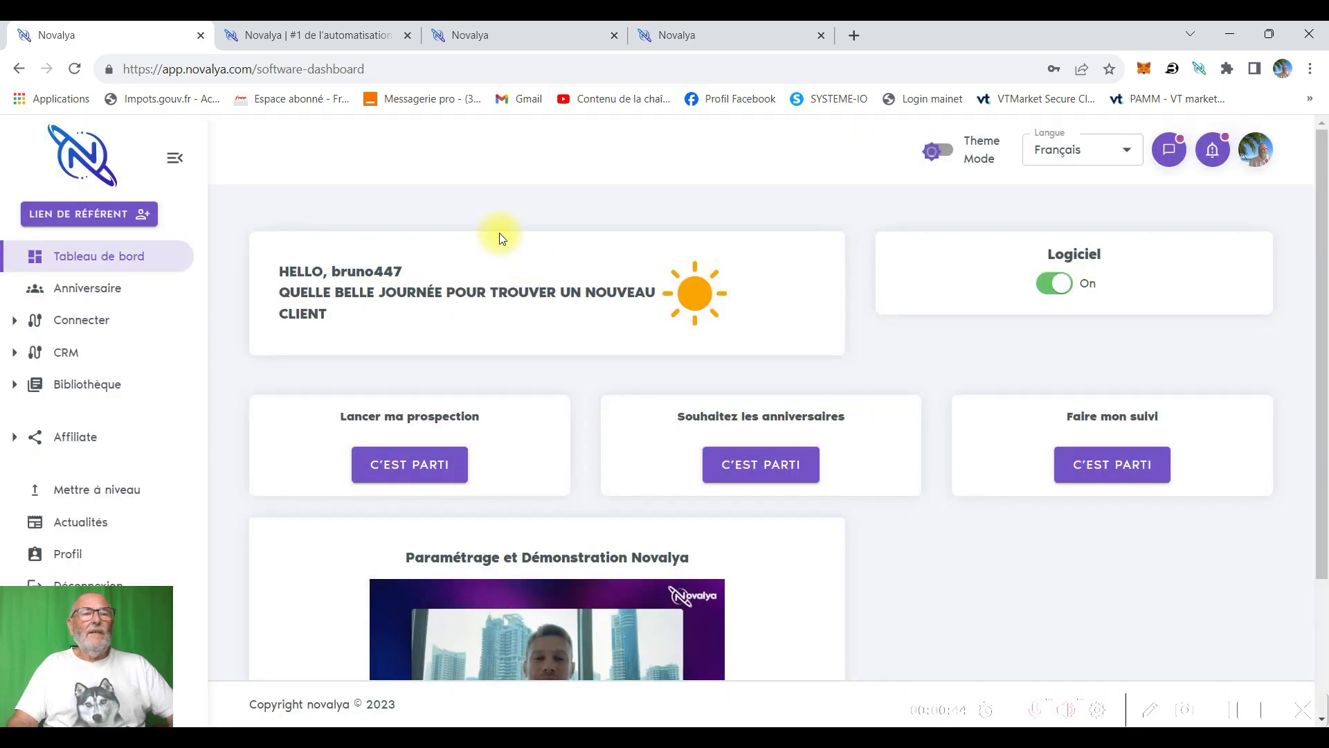
left_click(352, 35)
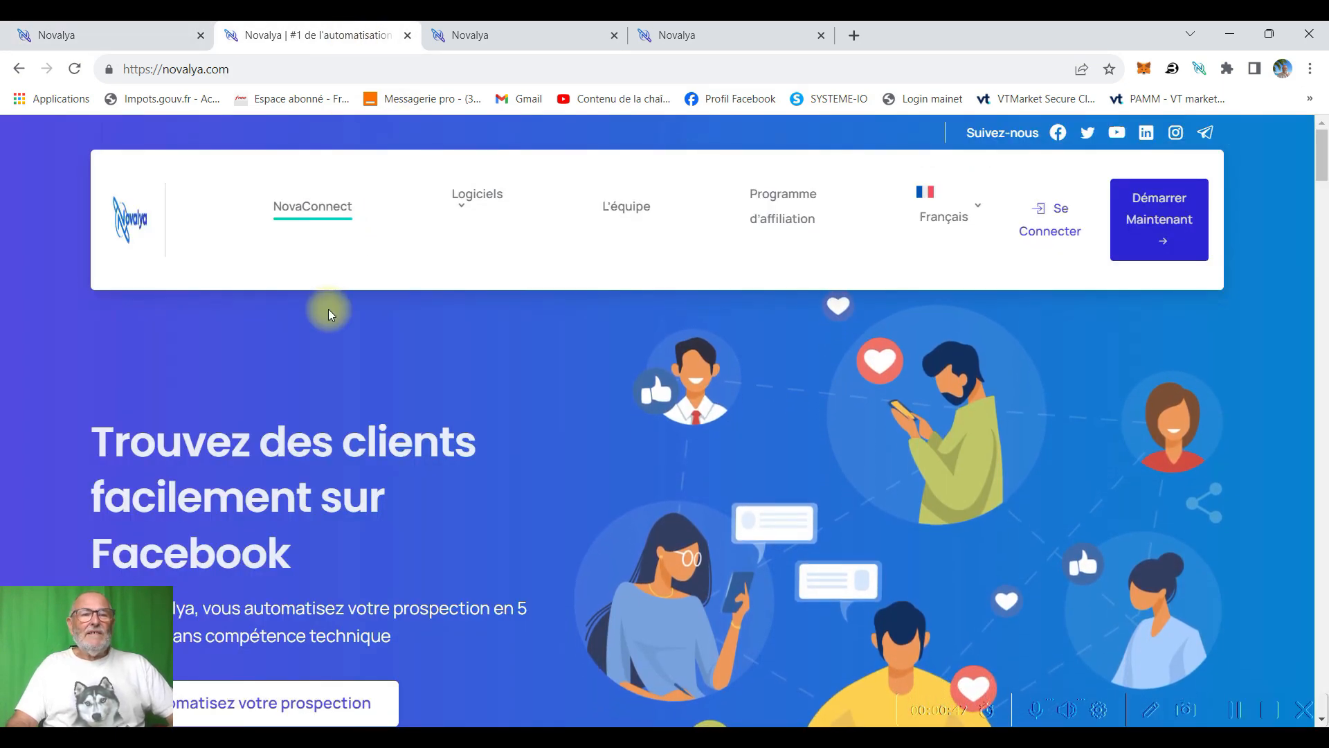
scroll(346, 367, "down", 8)
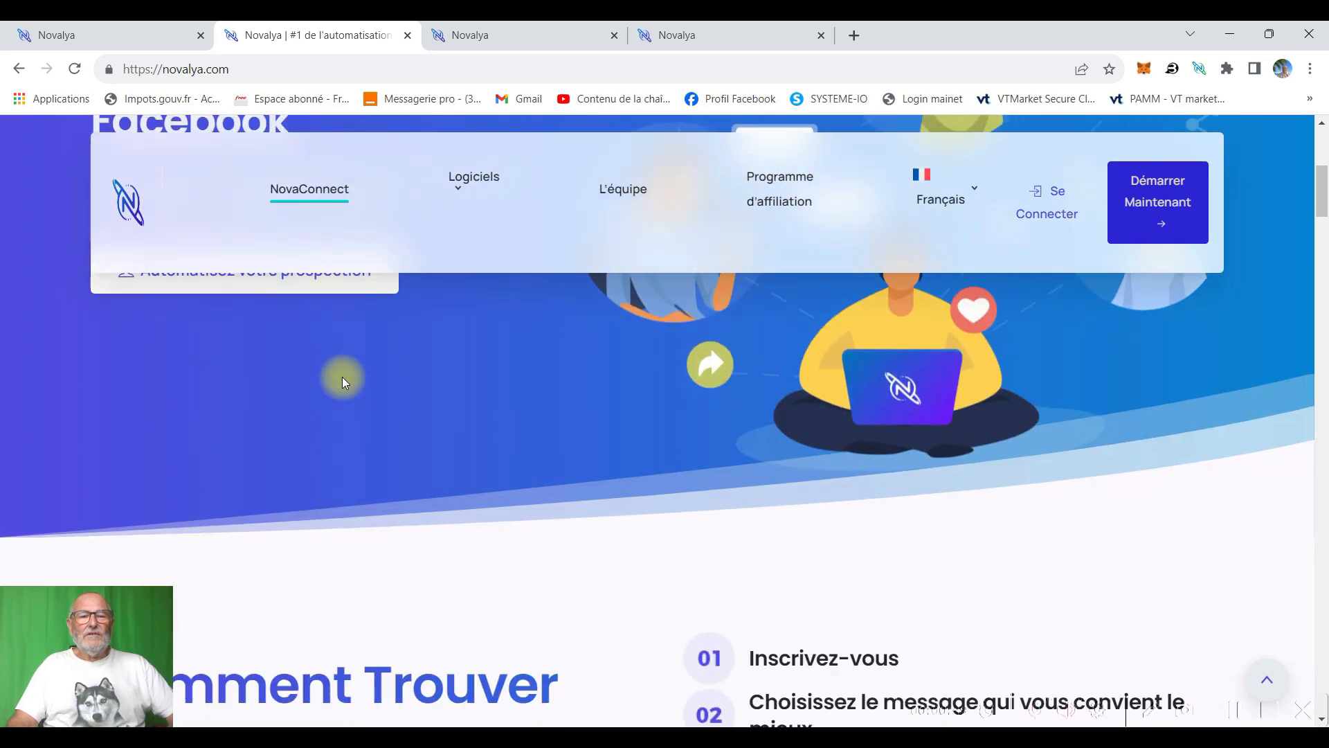
scroll(342, 377, "down", 10)
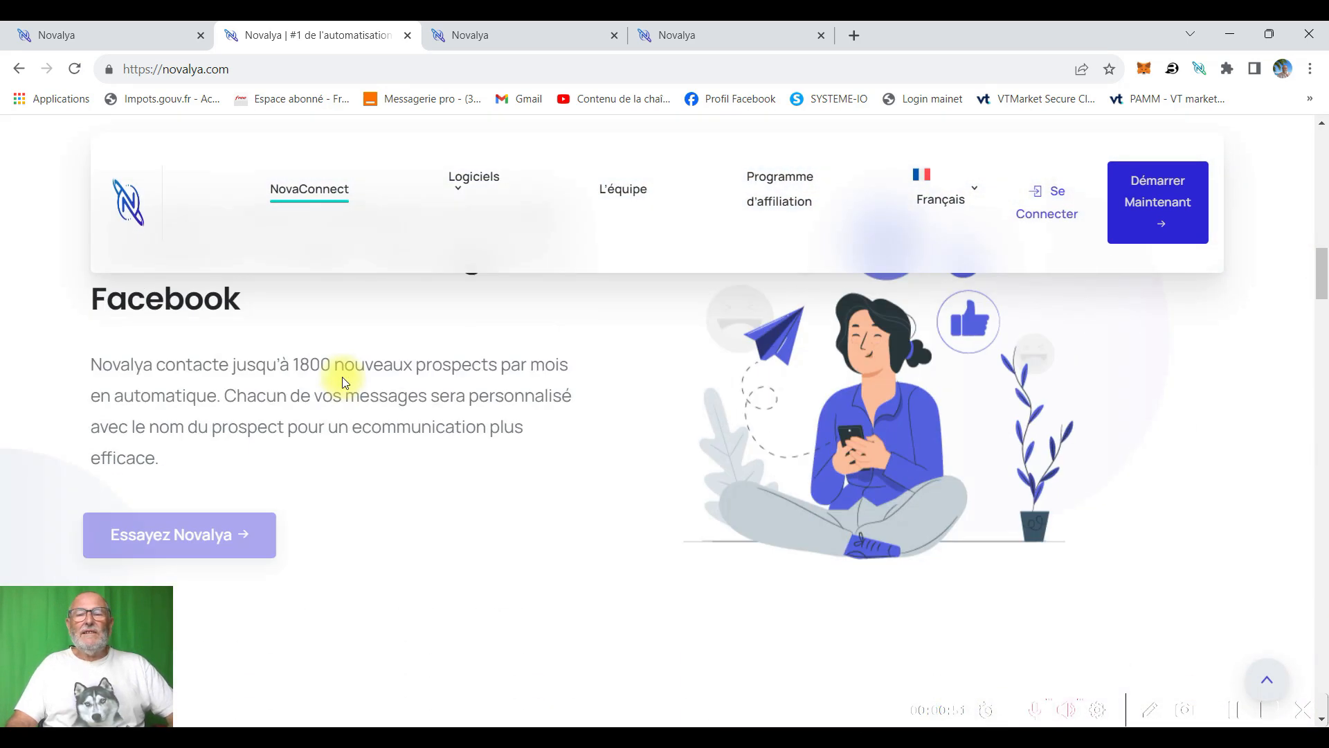
scroll(342, 376, "down", 4)
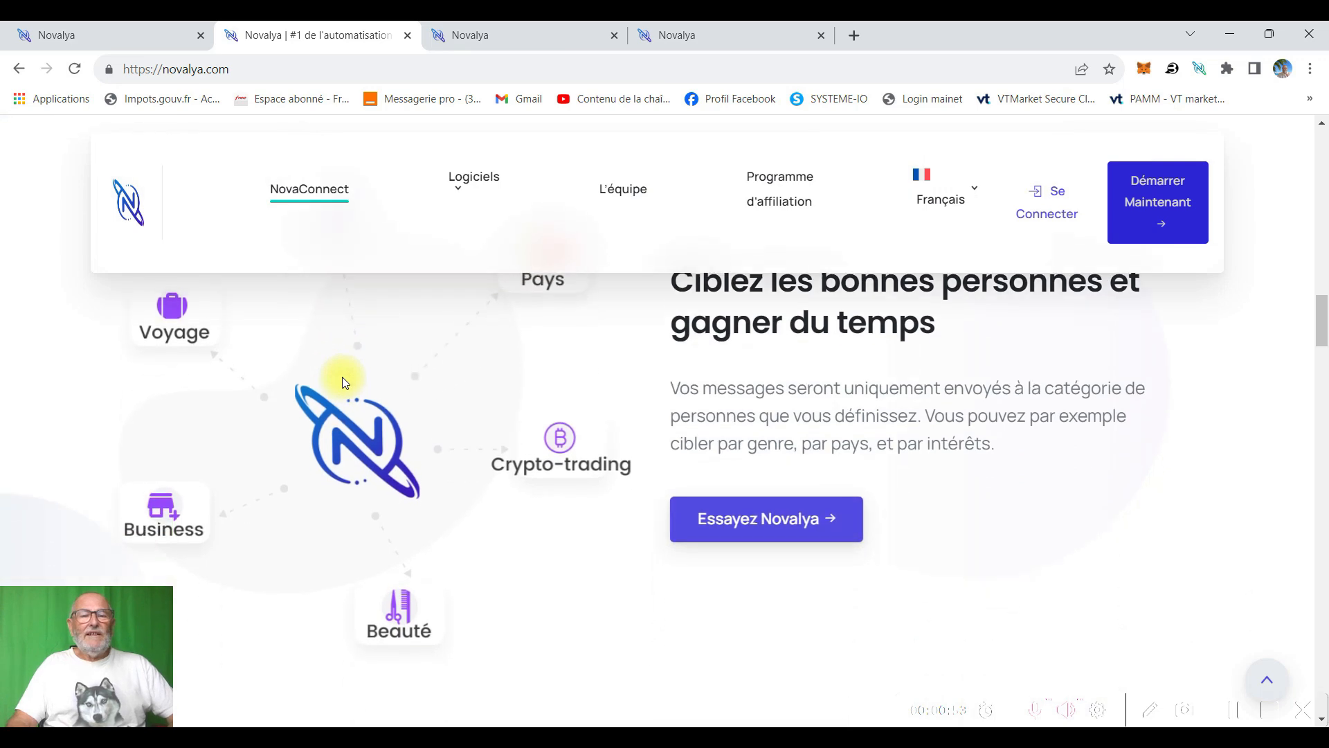
scroll(342, 376, "up", 4)
scroll(342, 377, "up", 10)
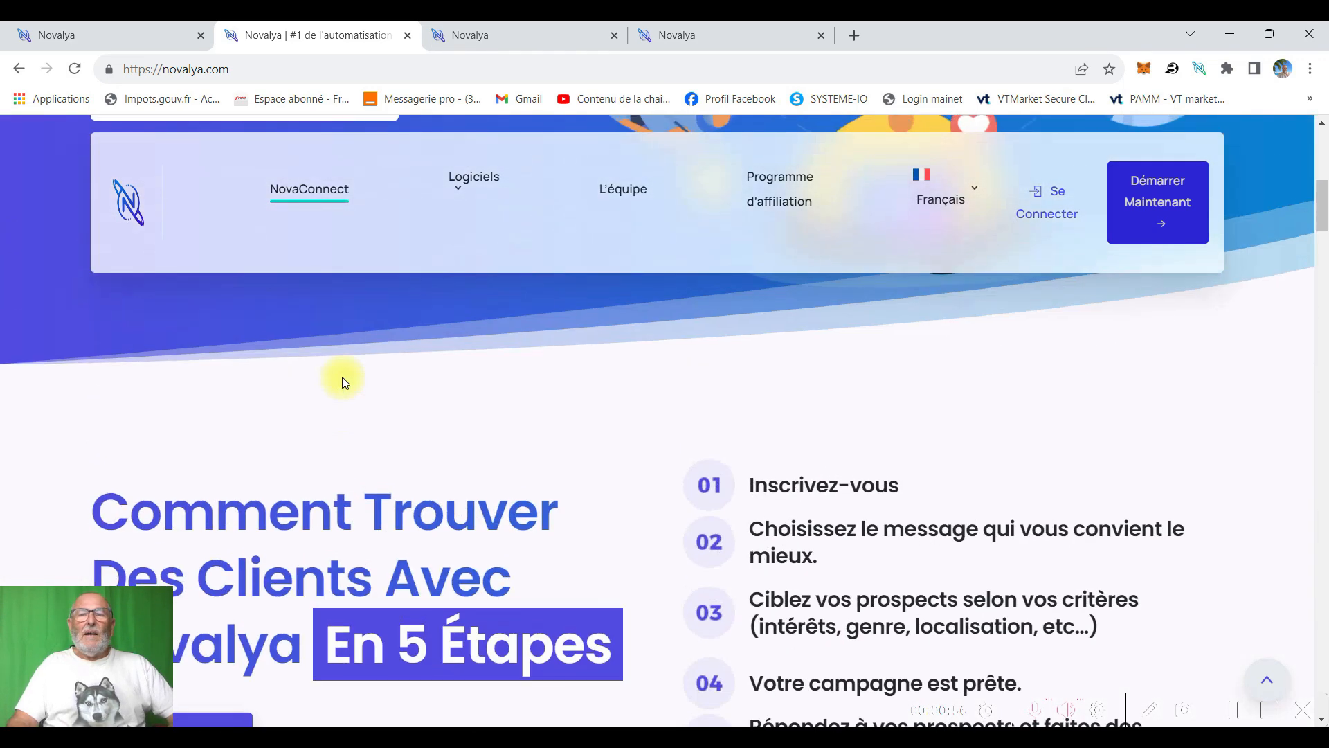
scroll(330, 386, "up", 3)
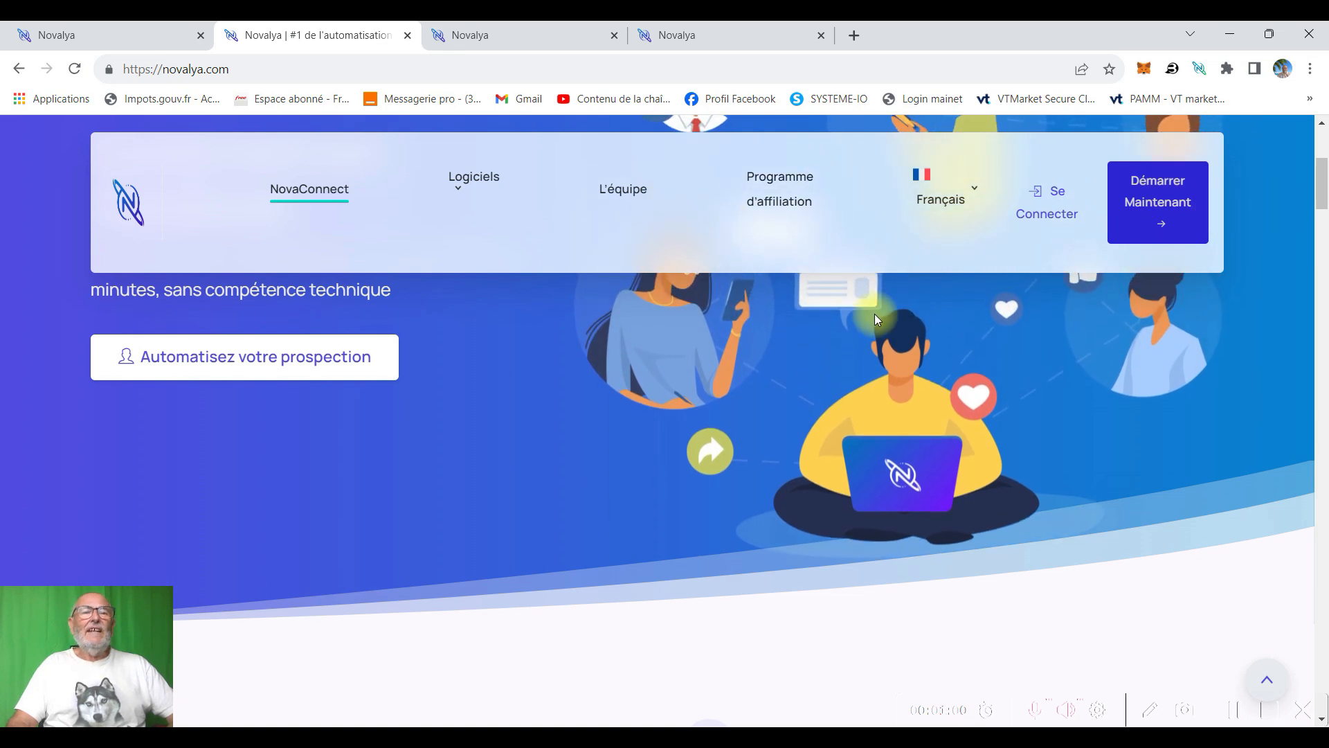
View the Novalya subscription plans and the sign-up form, and return to the dashboard.
left_click(514, 40)
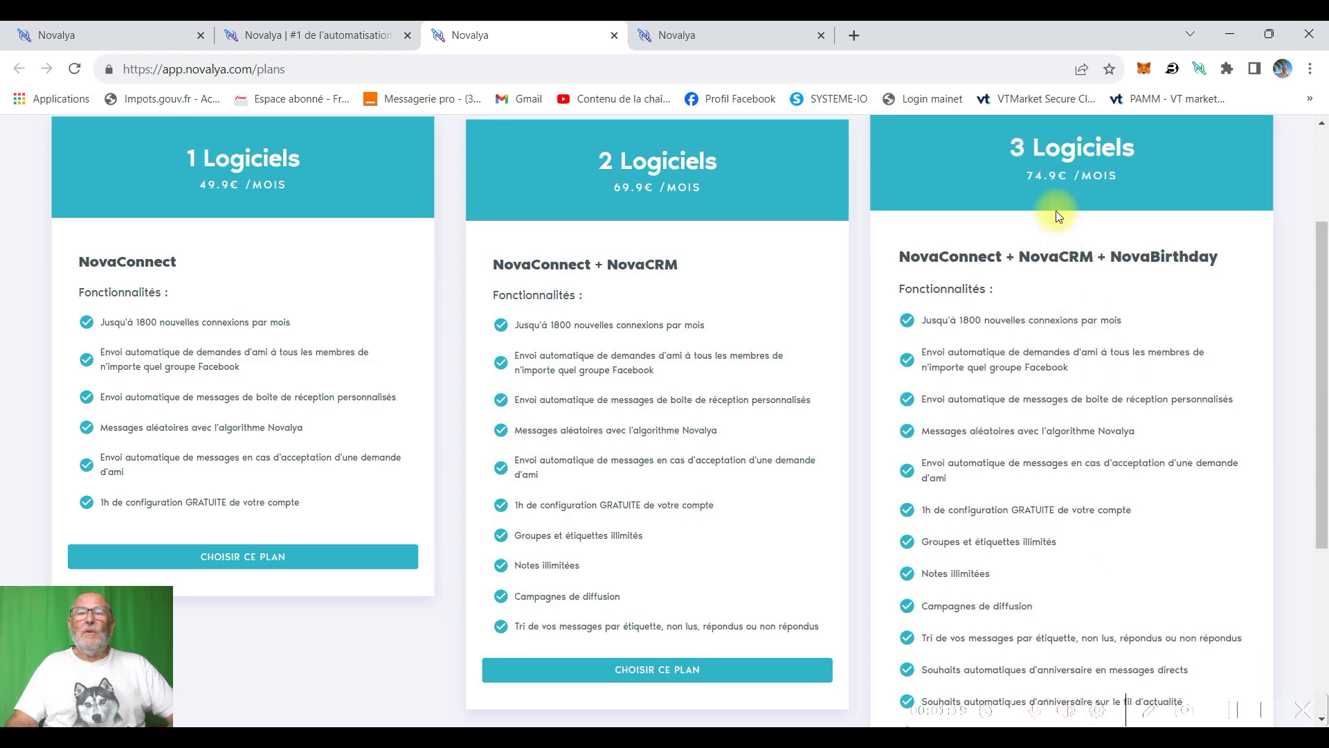
left_click(734, 36)
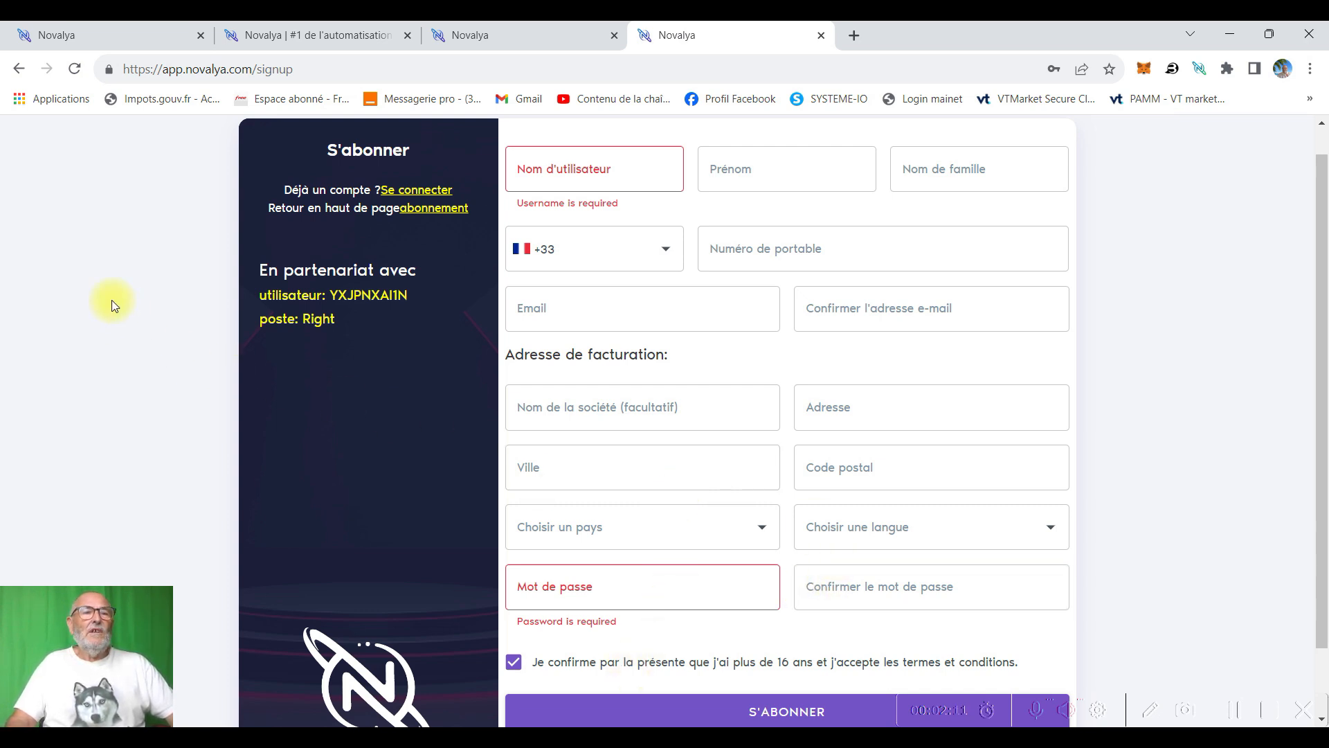
left_click(87, 34)
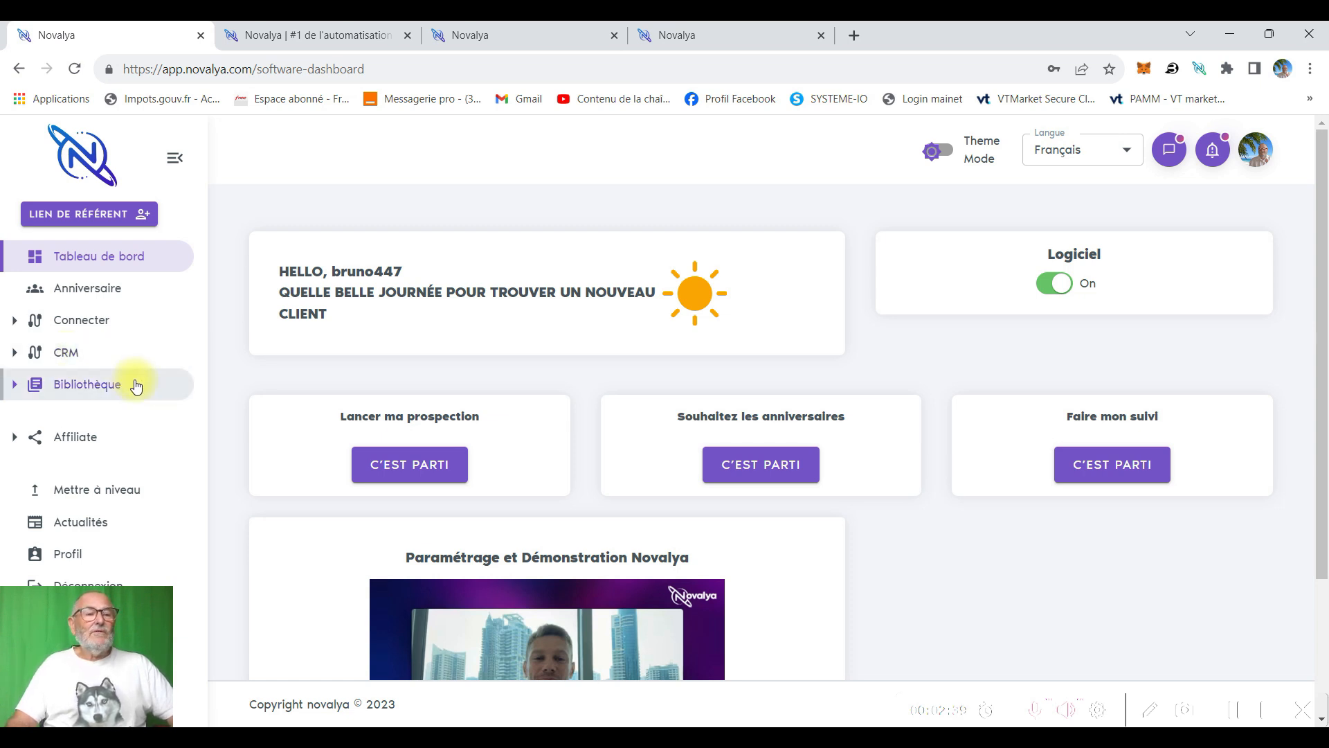
Open the library's message sections and look through the list of saved sections.
left_click(80, 394)
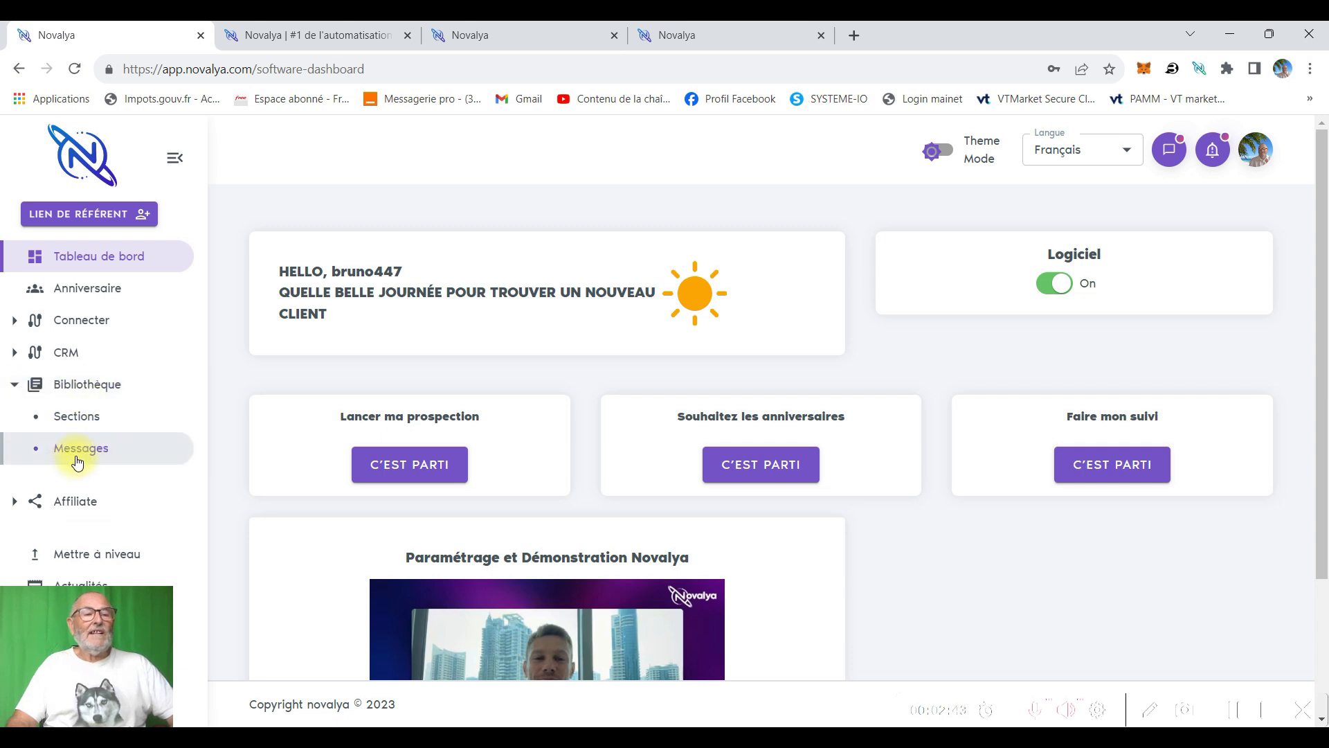
left_click(81, 423)
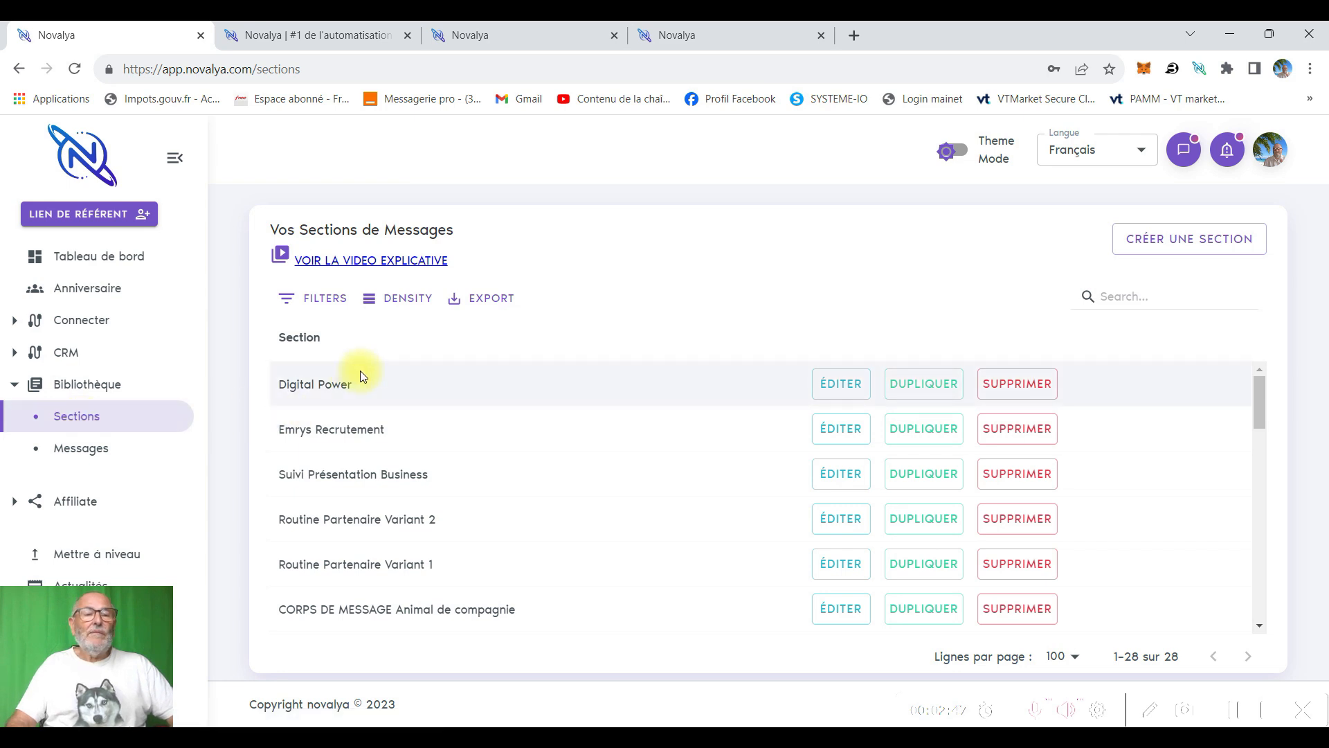
scroll(402, 420, "down", 3)
scroll(403, 420, "down", 8)
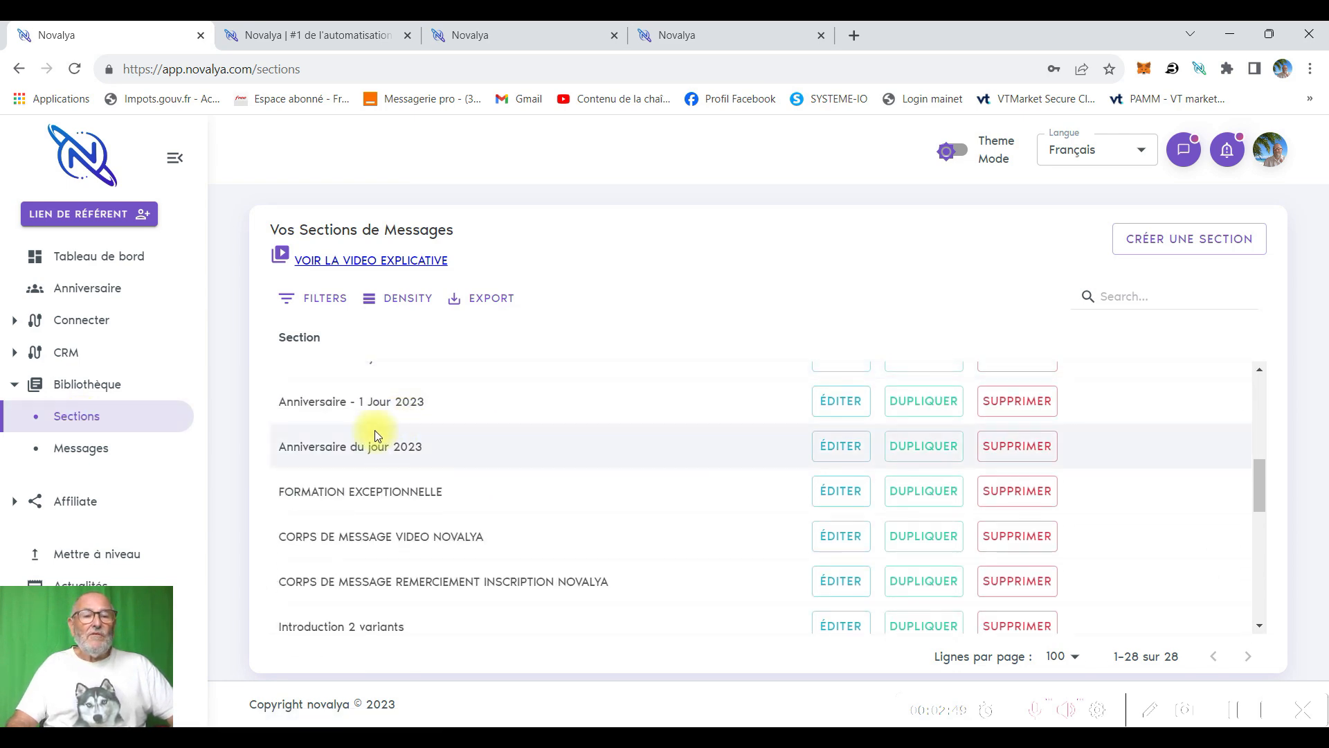
scroll(377, 446, "down", 4)
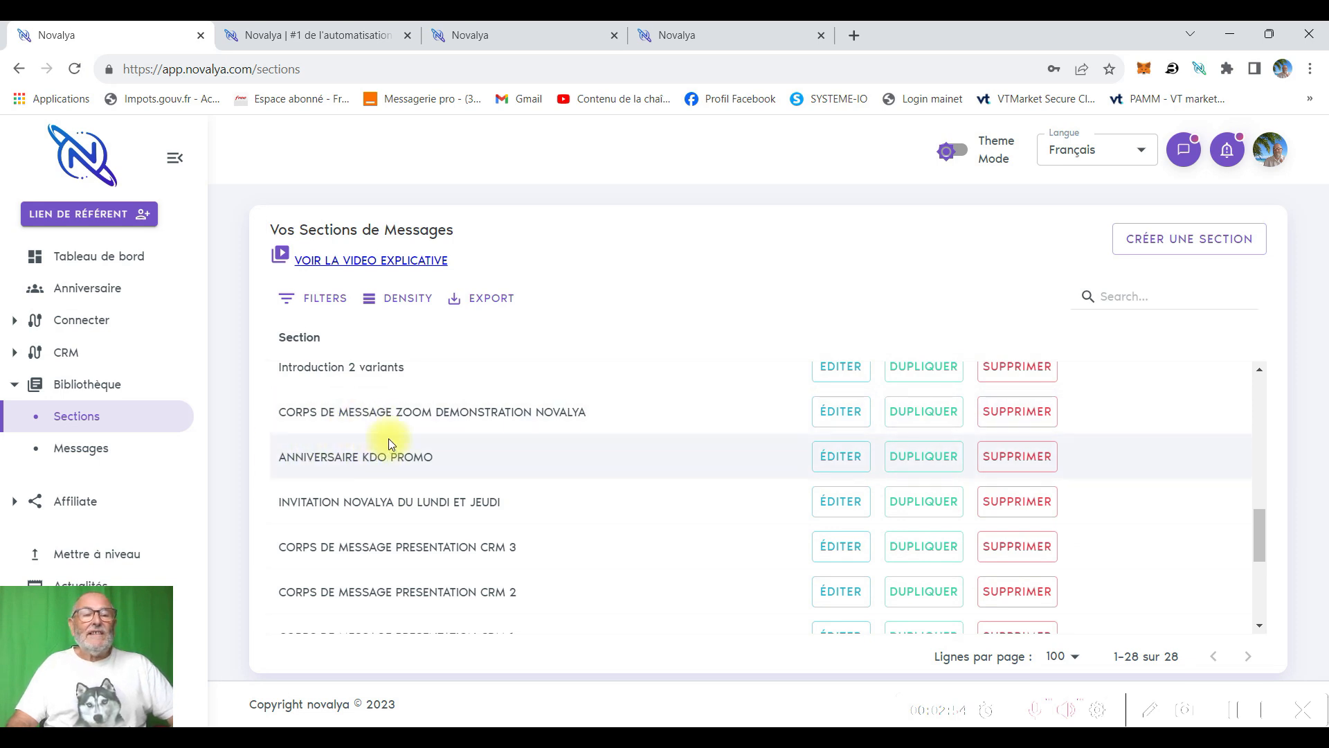
scroll(388, 438, "up", 2)
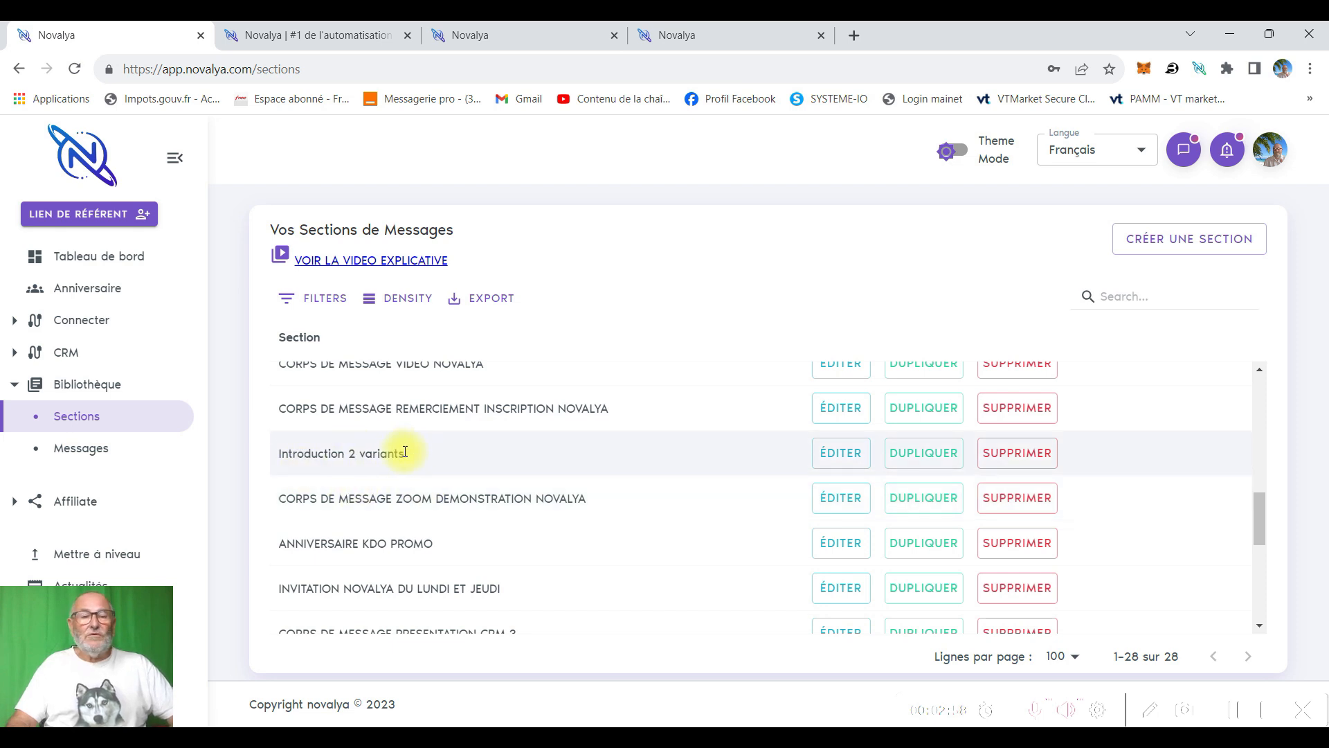
Open the library message "INVITATION DEMONSTRATION NOVALYA EN ZOOM" in the editor to view its name and sections.
left_click(82, 452)
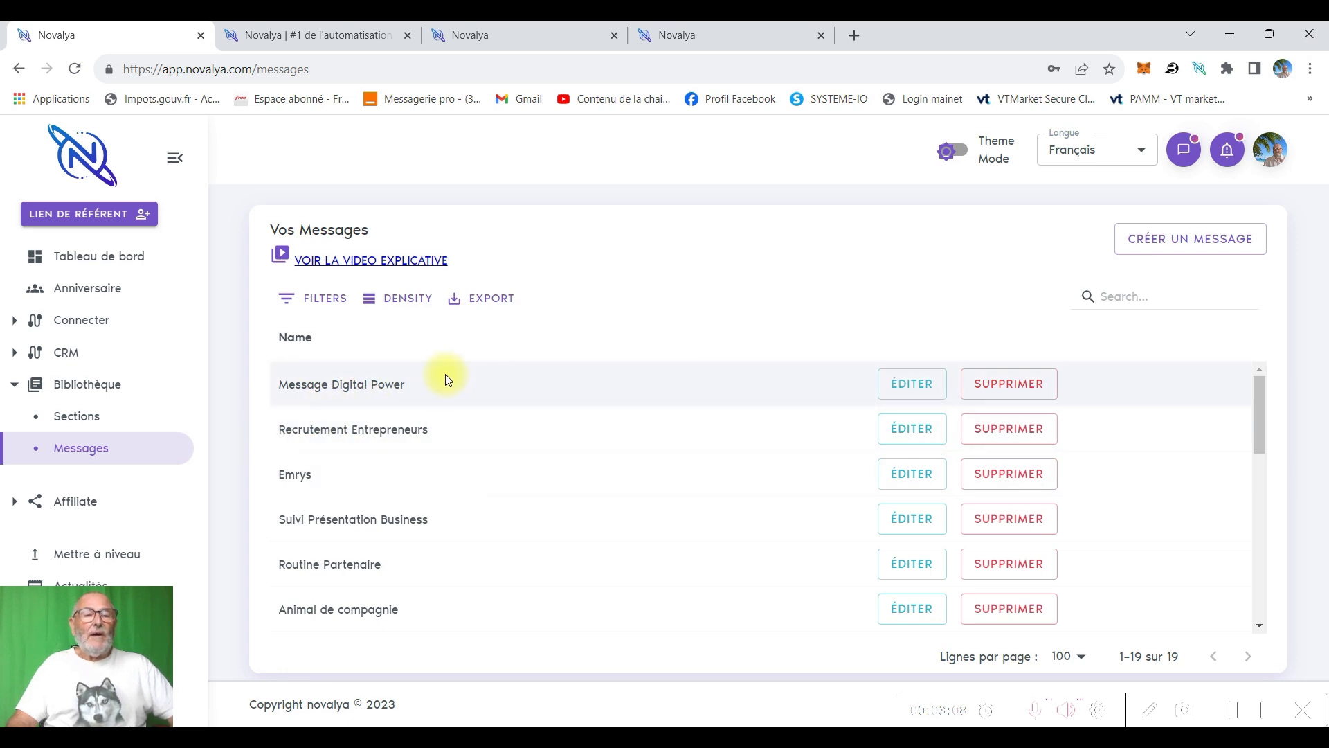
scroll(430, 408, "down", 3)
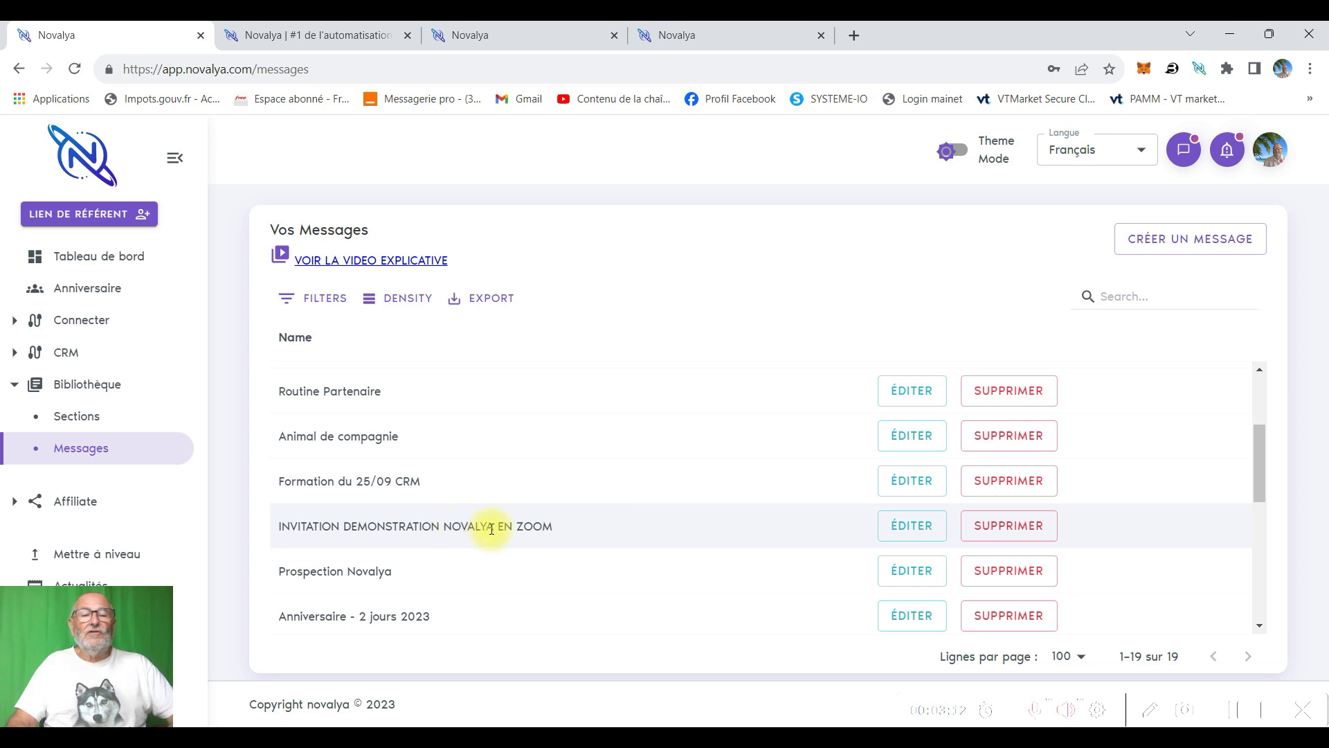
left_click(903, 532)
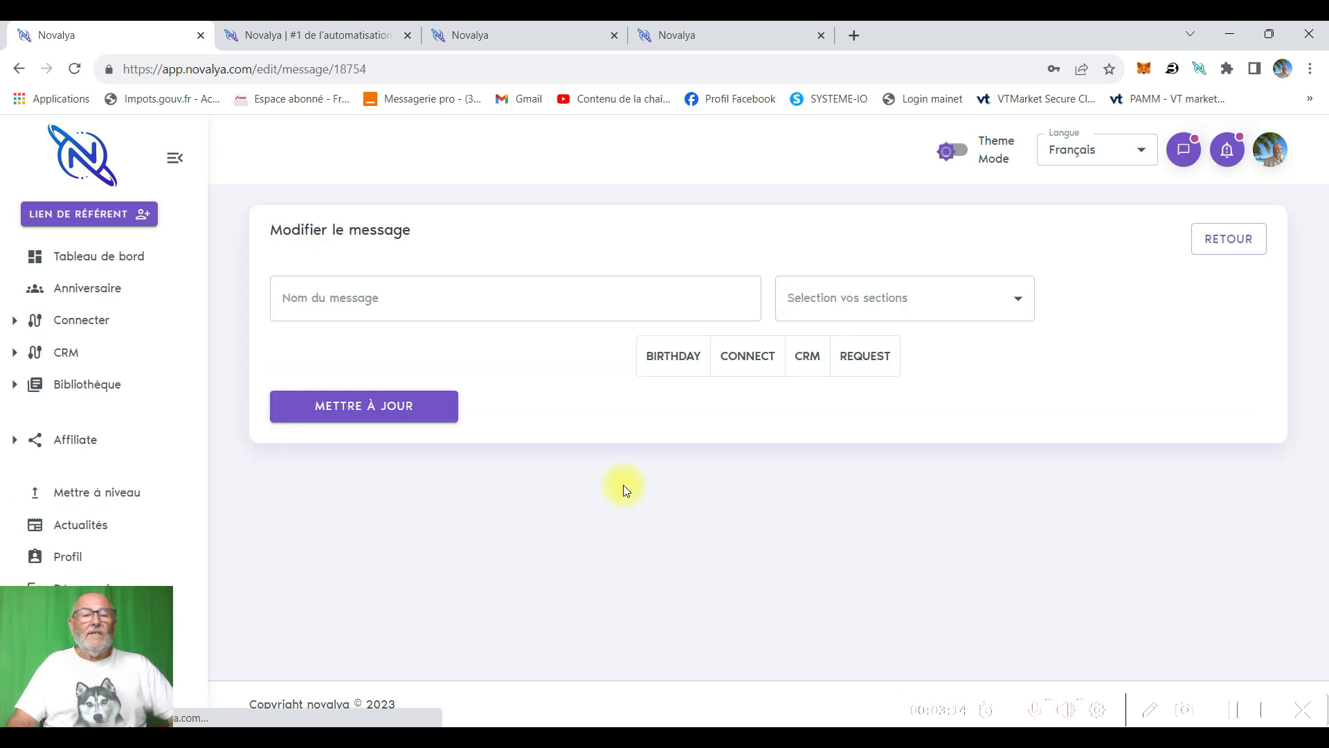
left_click(564, 298)
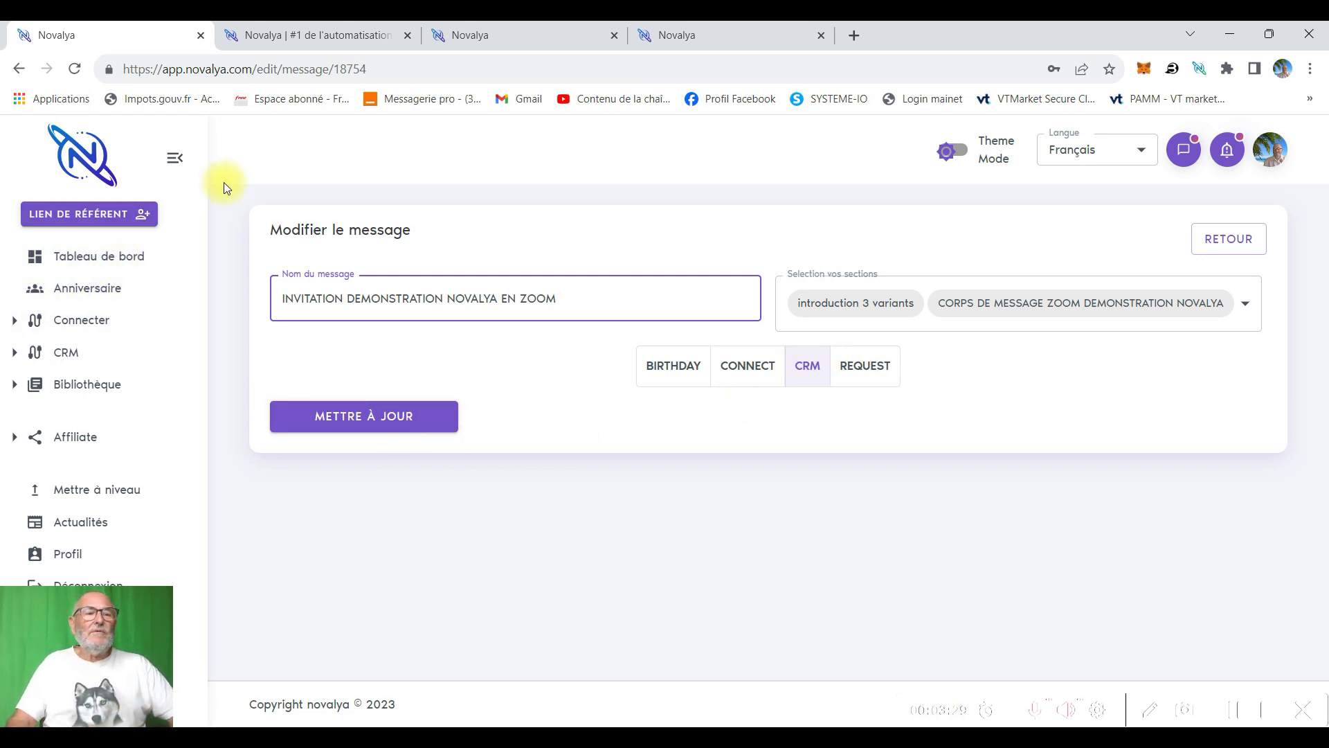
Open the Connecter page for contacting new prospects and look through the available groups.
left_click(78, 326)
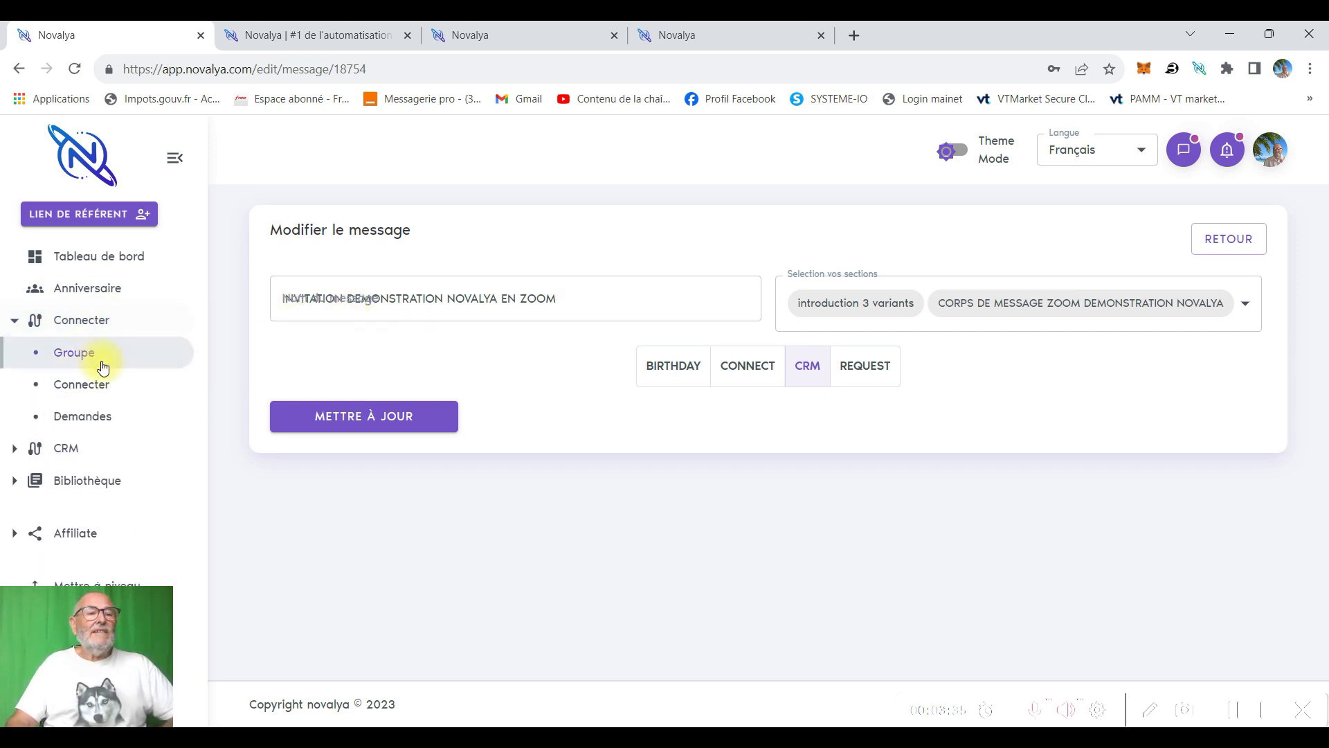
left_click(83, 390)
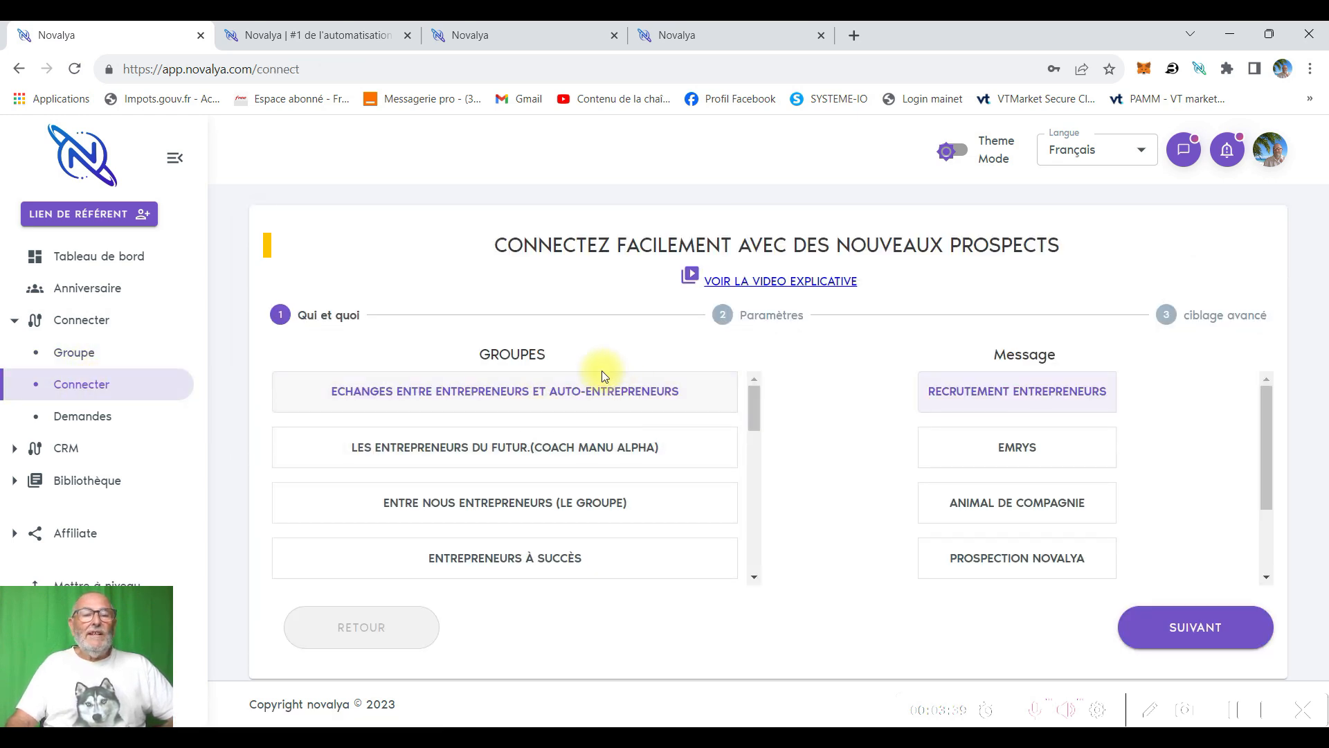
scroll(554, 471, "down", 2)
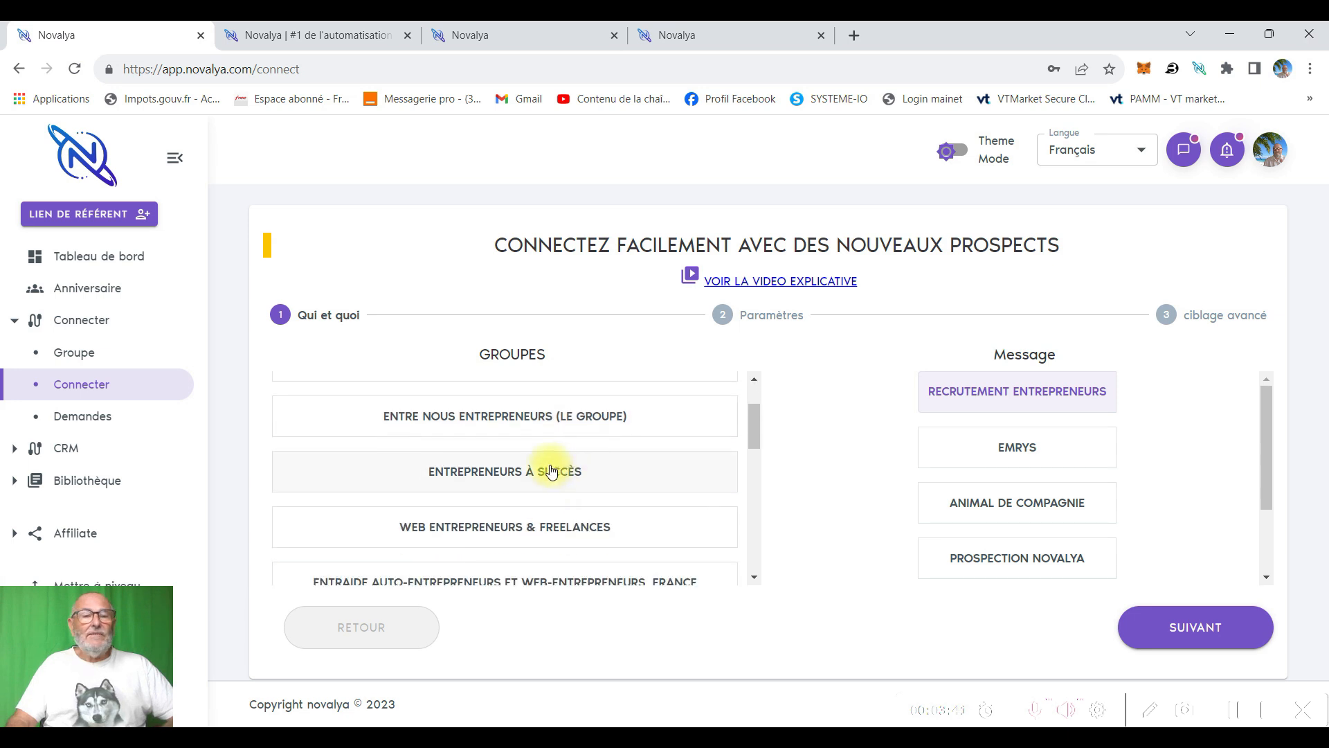
scroll(550, 469, "down", 1)
scroll(550, 469, "up", 3)
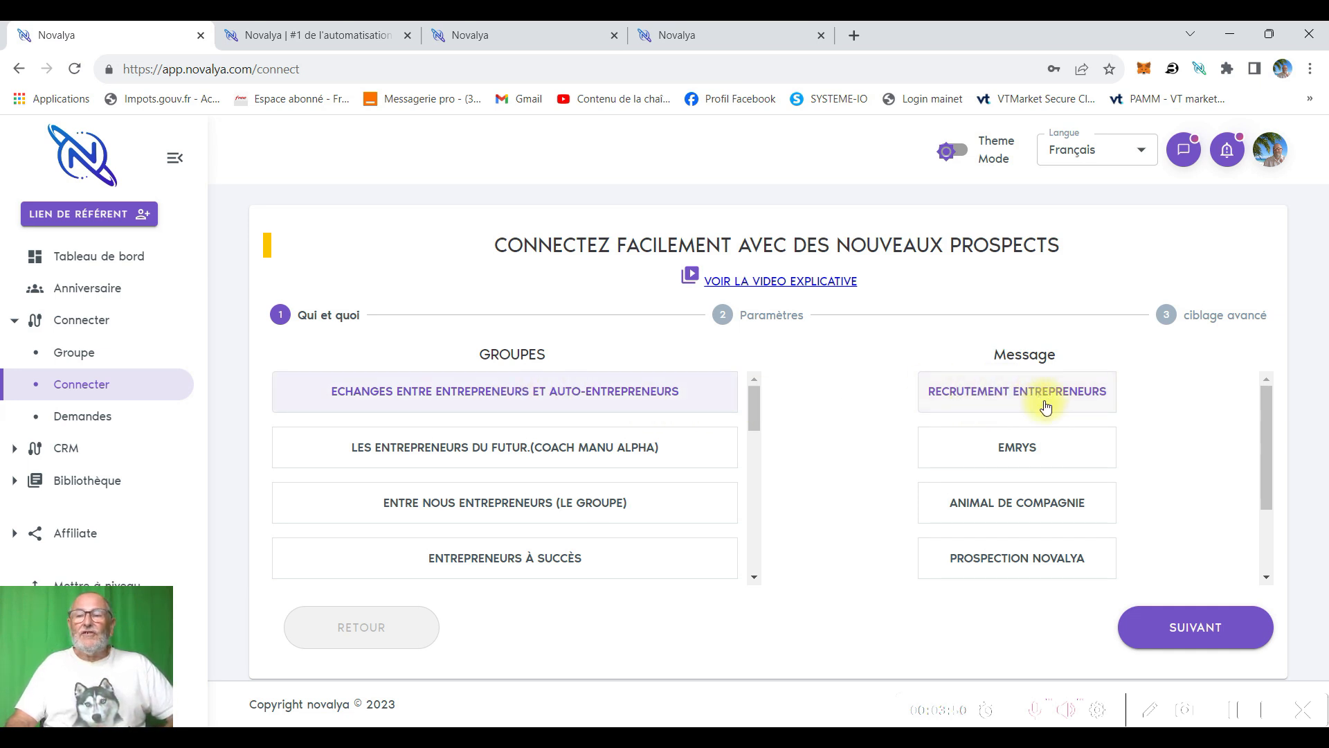
left_click(1170, 627)
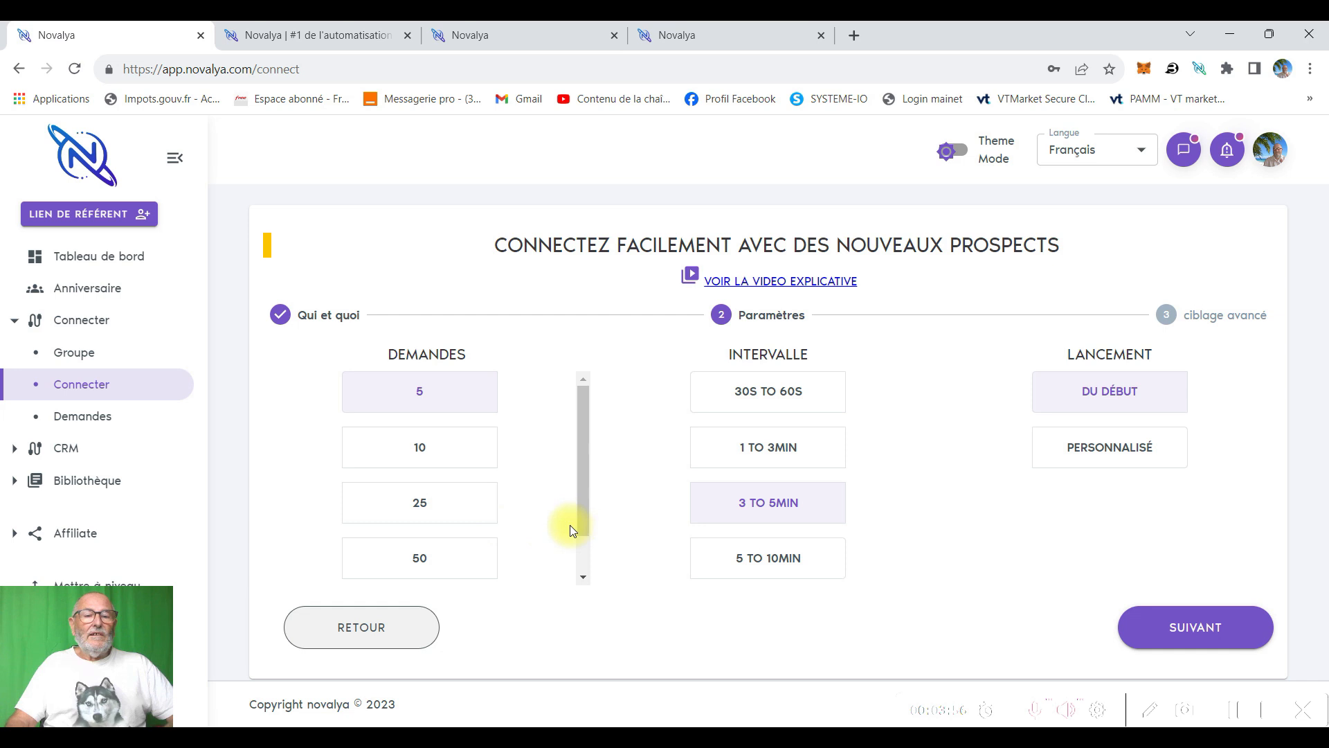
scroll(582, 525, "down", 1)
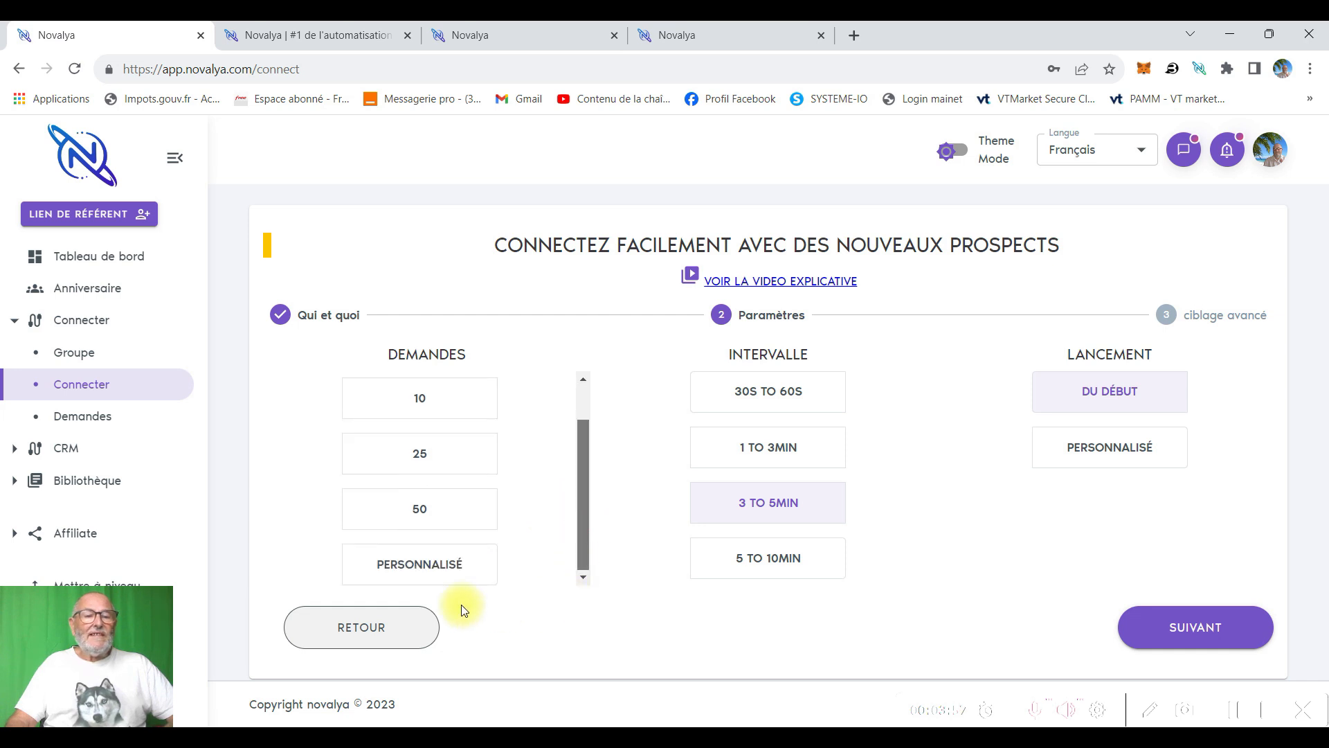
left_click(421, 564)
left_click(333, 562)
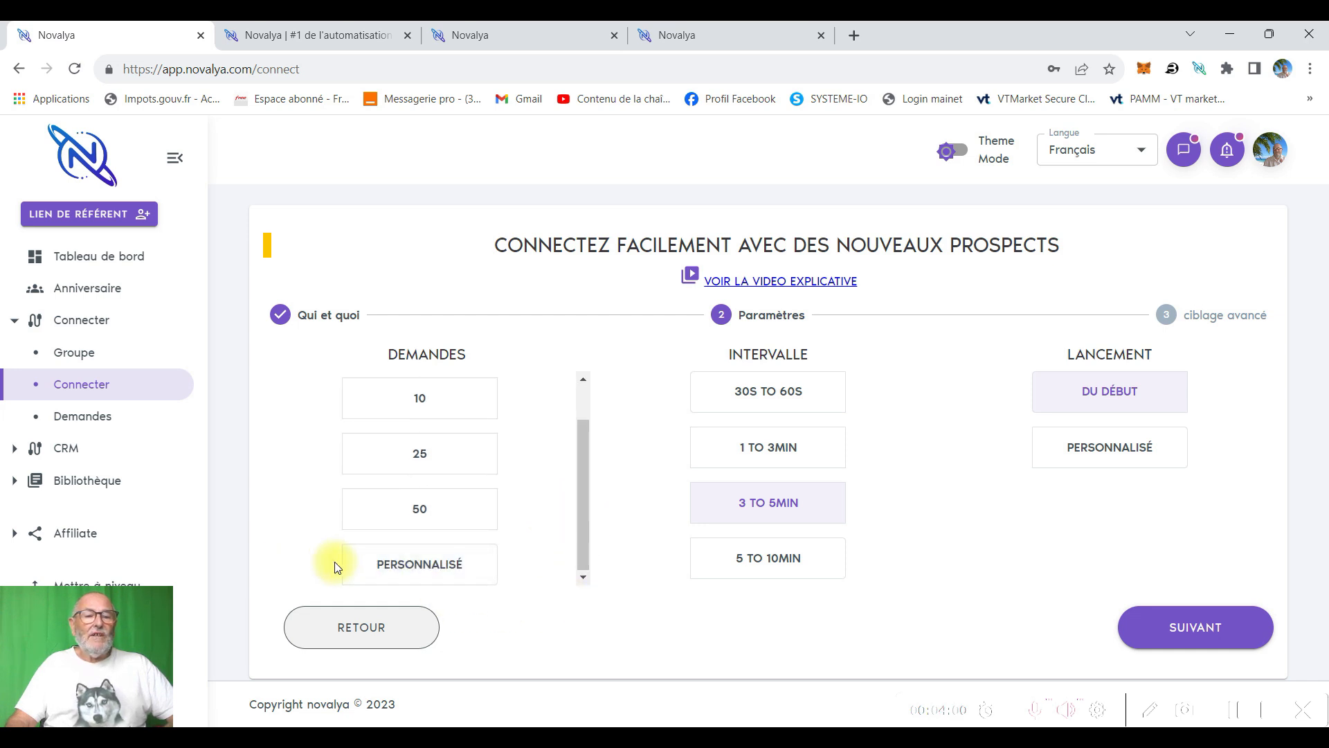
left_click(406, 567)
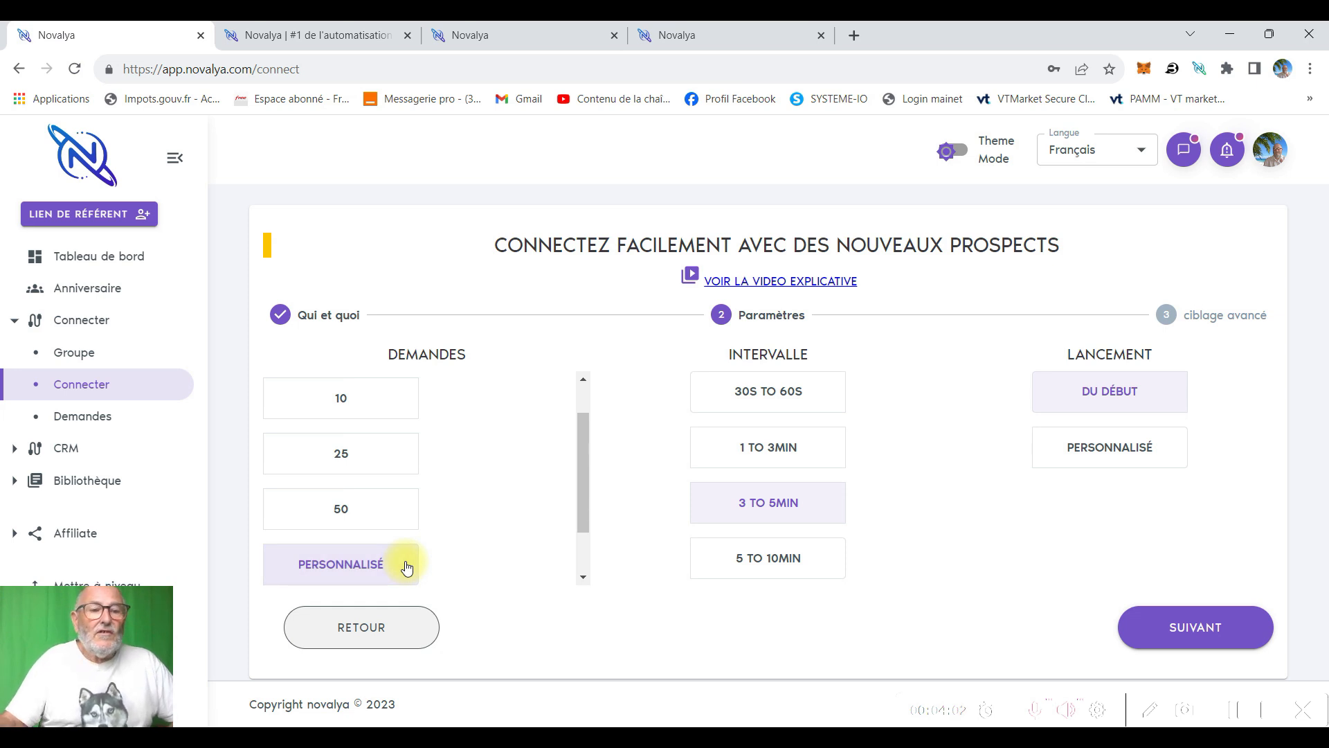
scroll(357, 572, "down", 1)
left_click(367, 560)
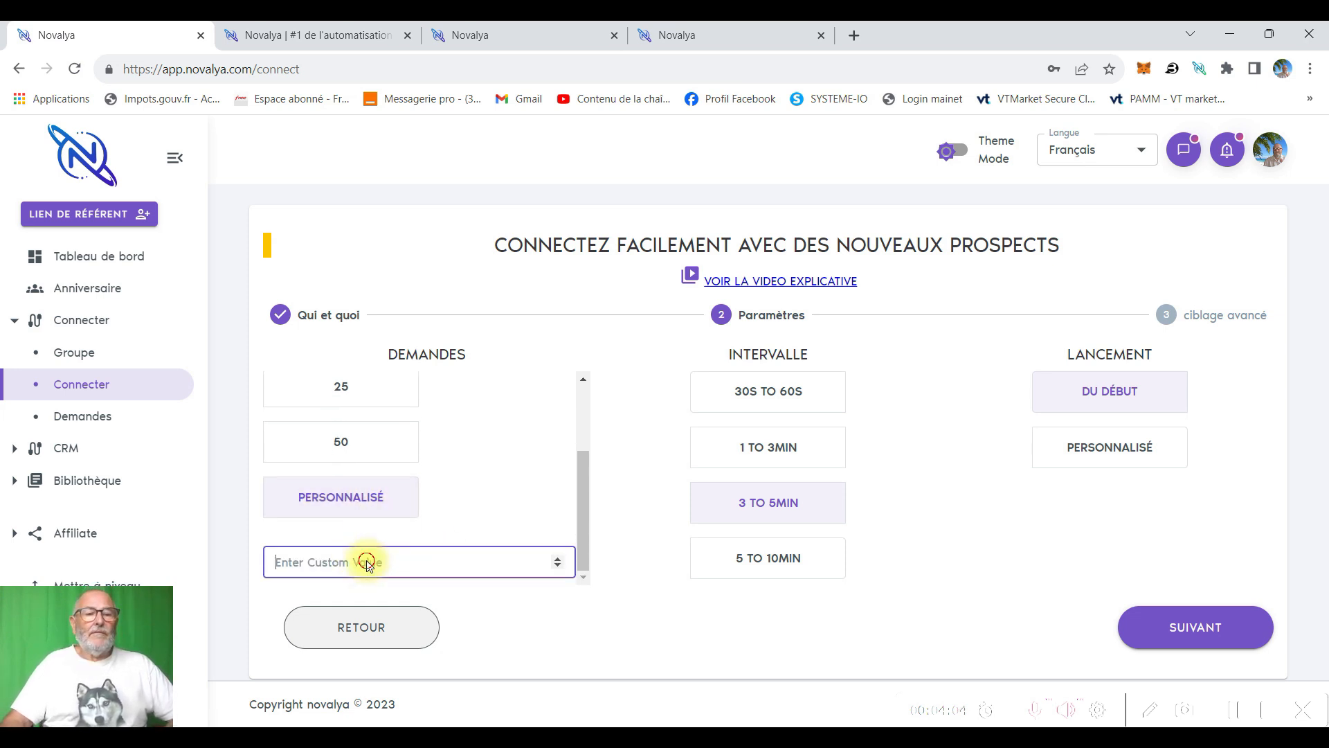
type("2")
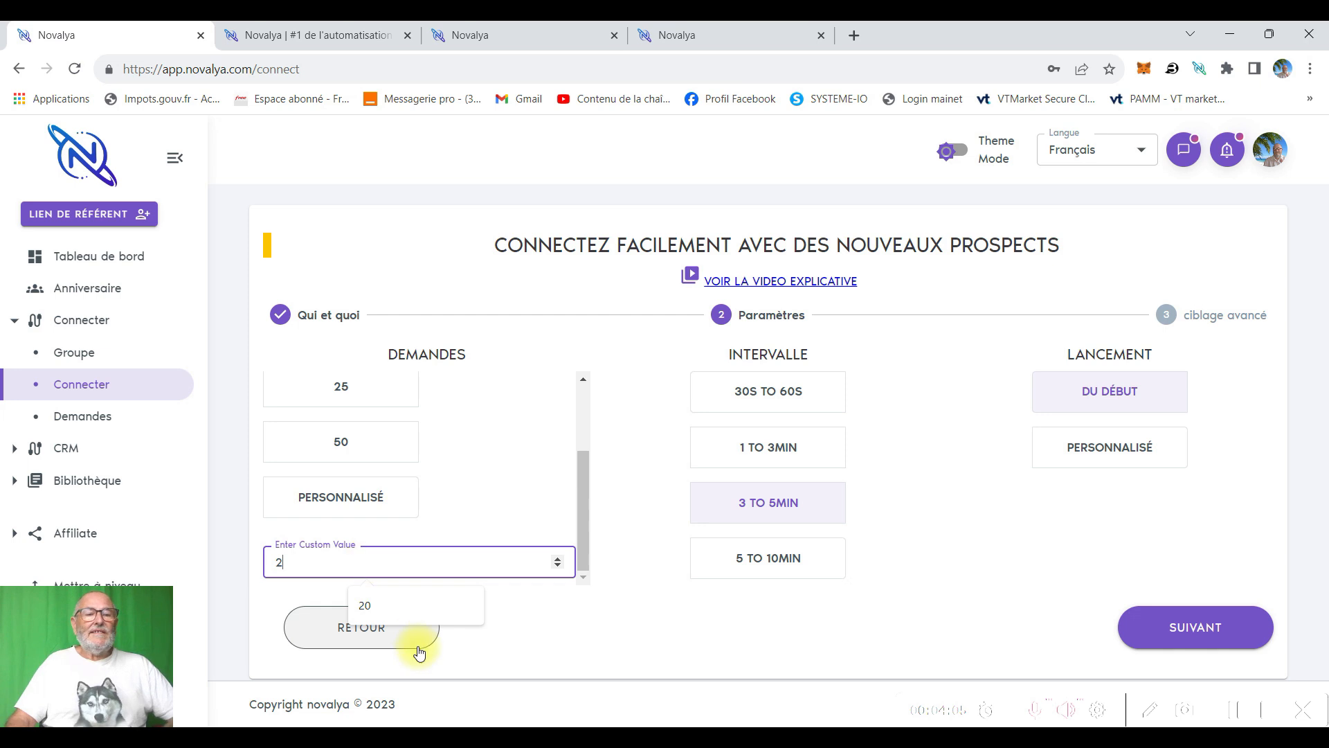
key("BackSpace")
type("2")
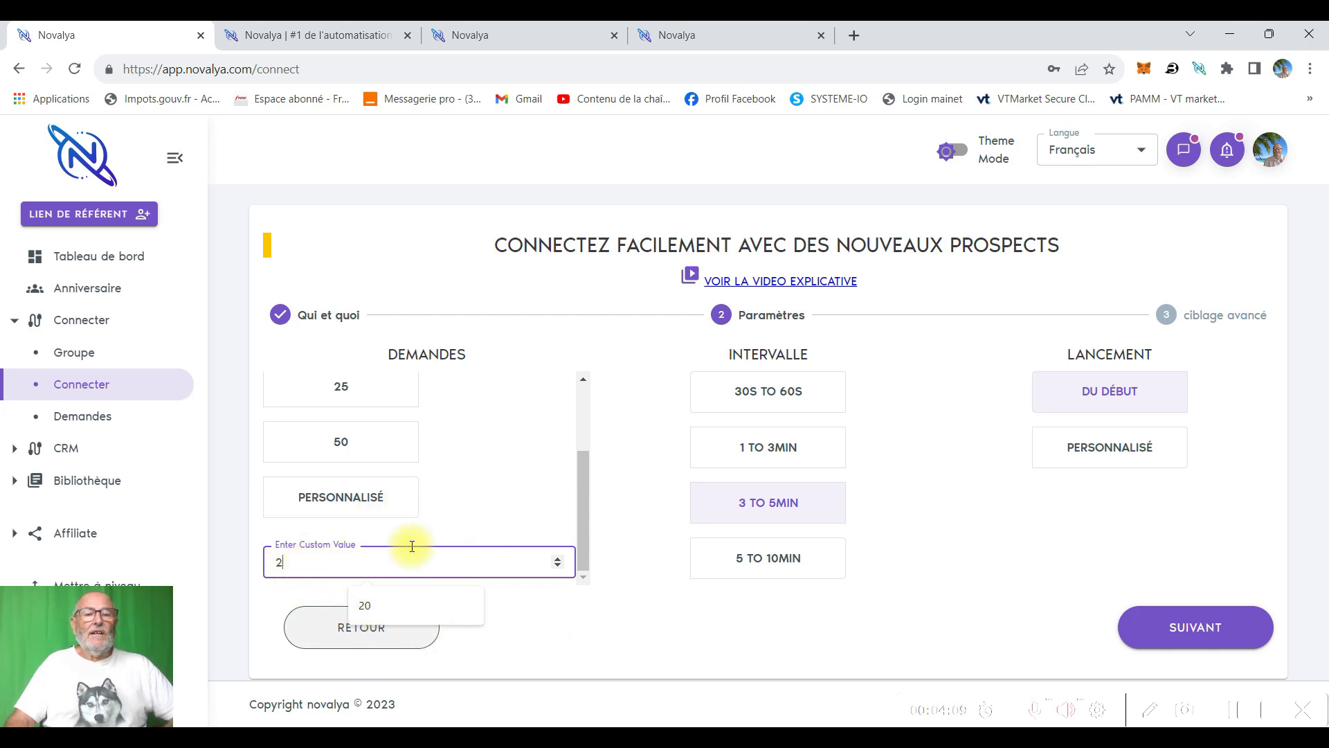
left_click(360, 630)
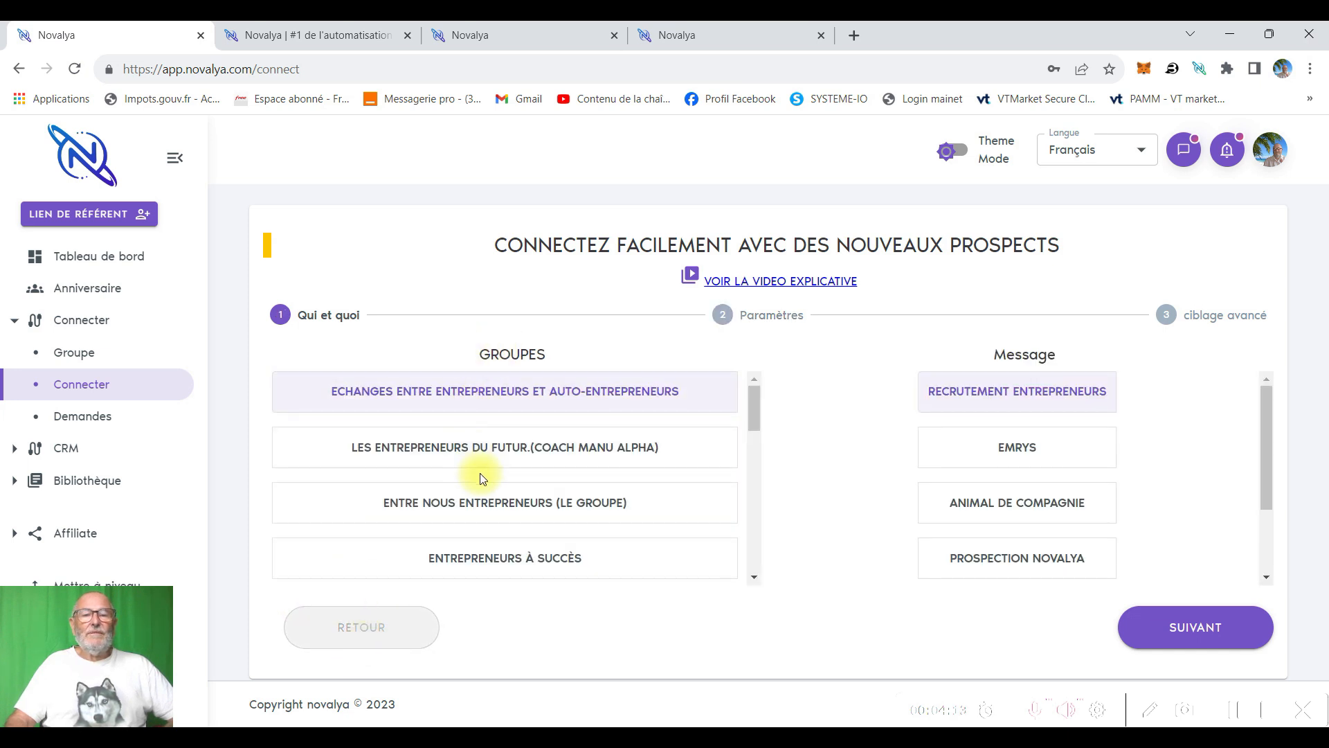
Keep the chosen group and RECRUTEMENT ENTREPRENEURS message, and set a custom value of 2 requests with a 30s to 60s interval.
left_click(1170, 629)
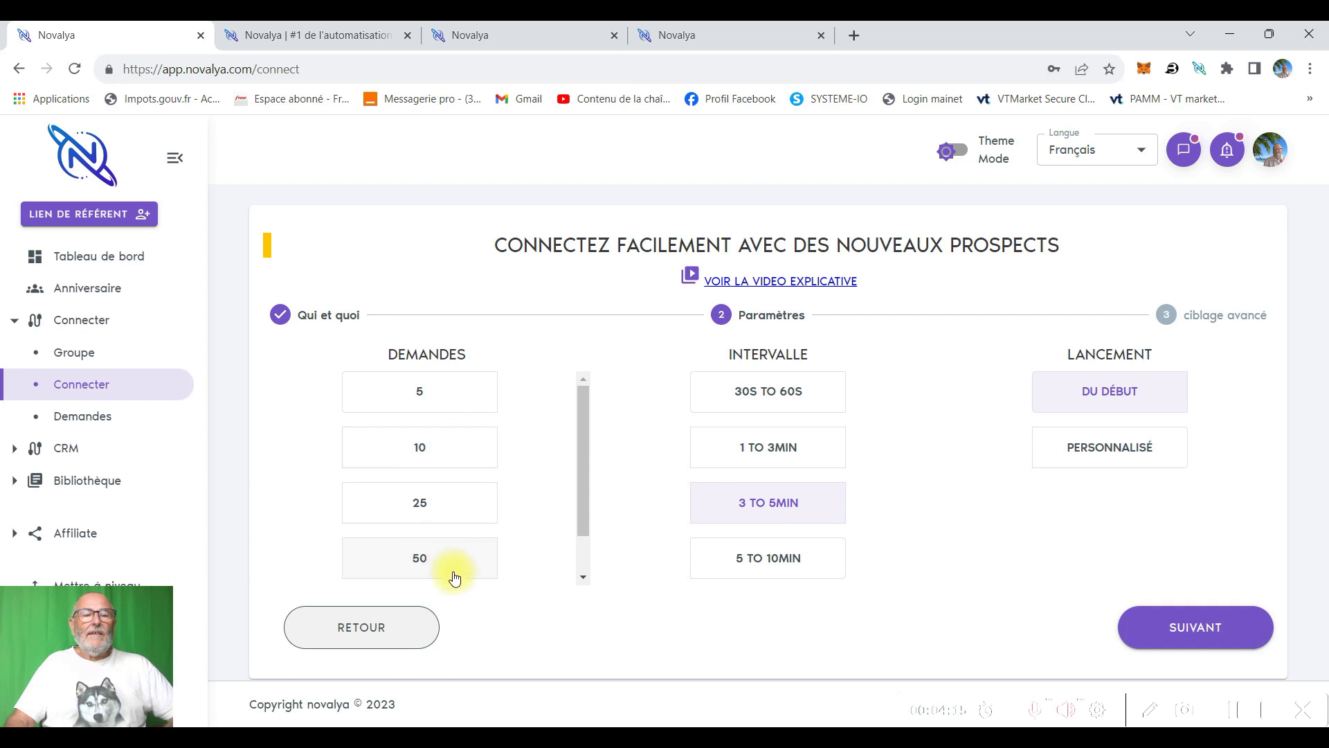
scroll(585, 524, "down", 1)
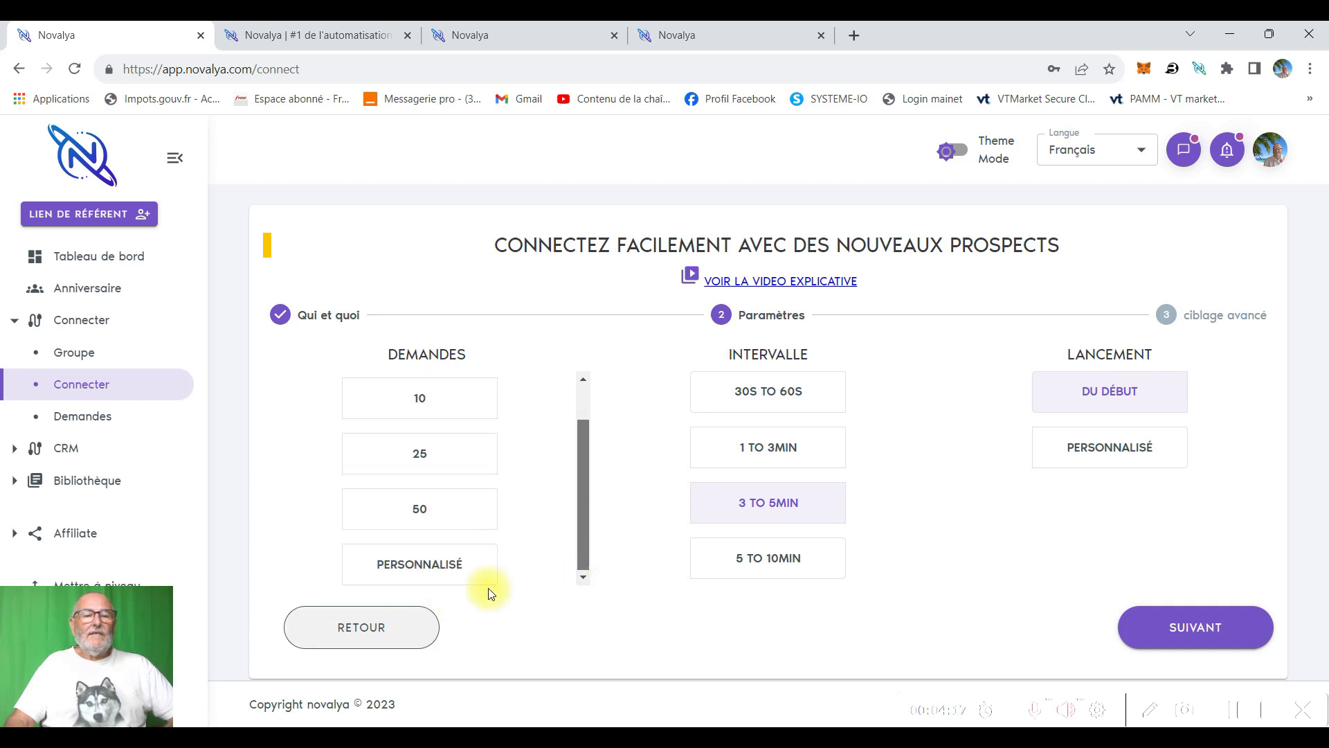
left_click(436, 567)
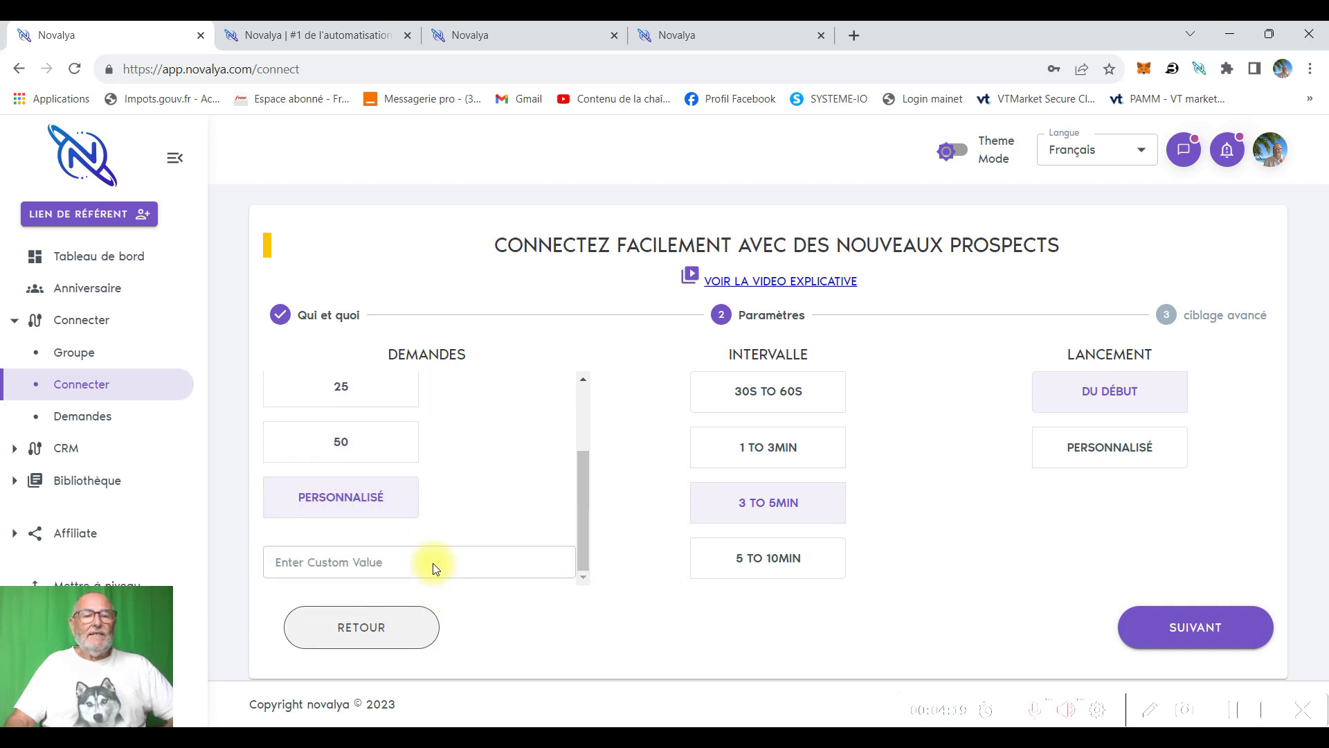
left_click(386, 561)
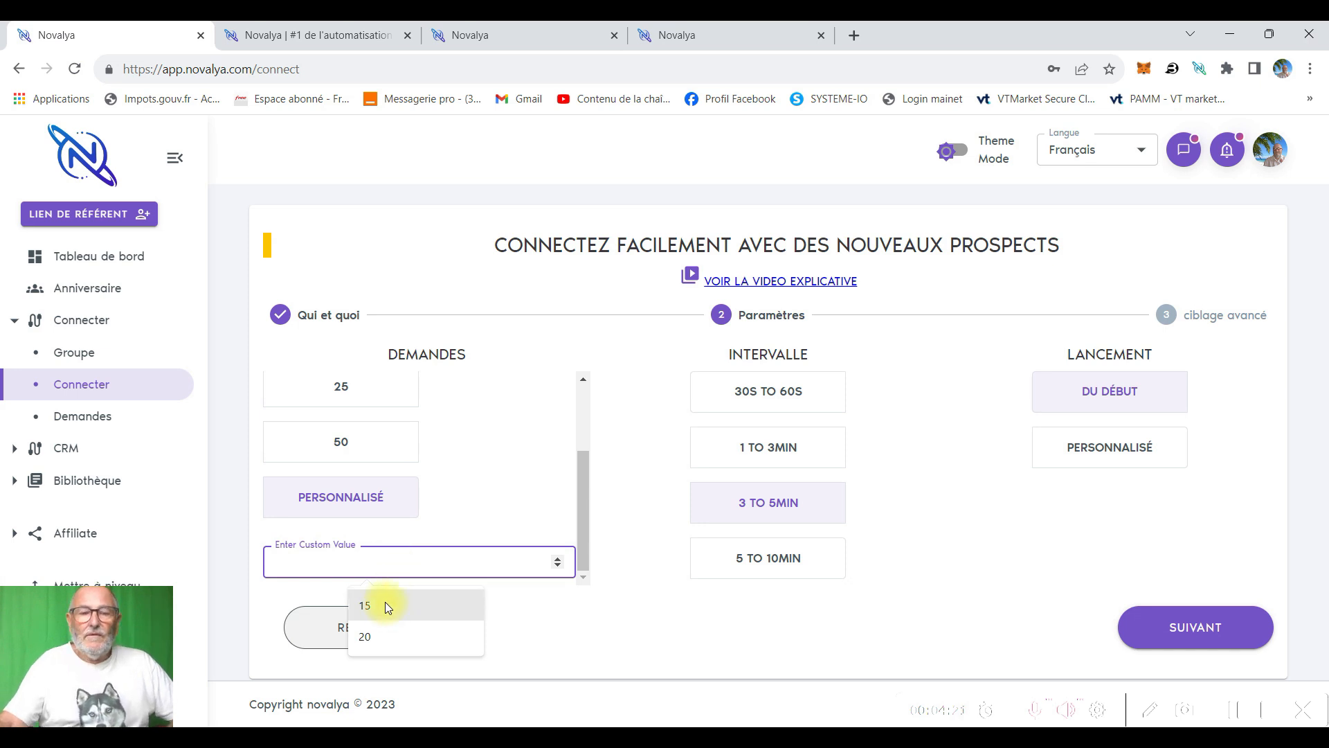
type("2")
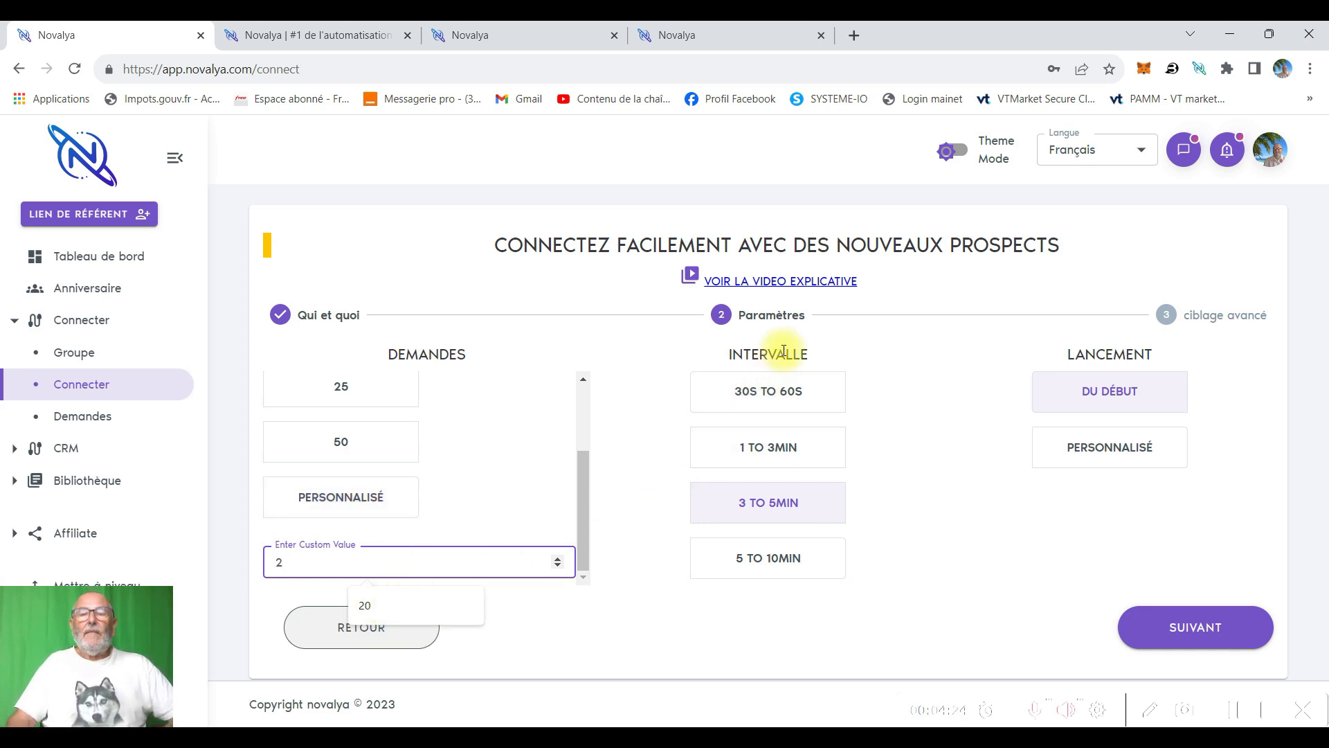
left_click(765, 400)
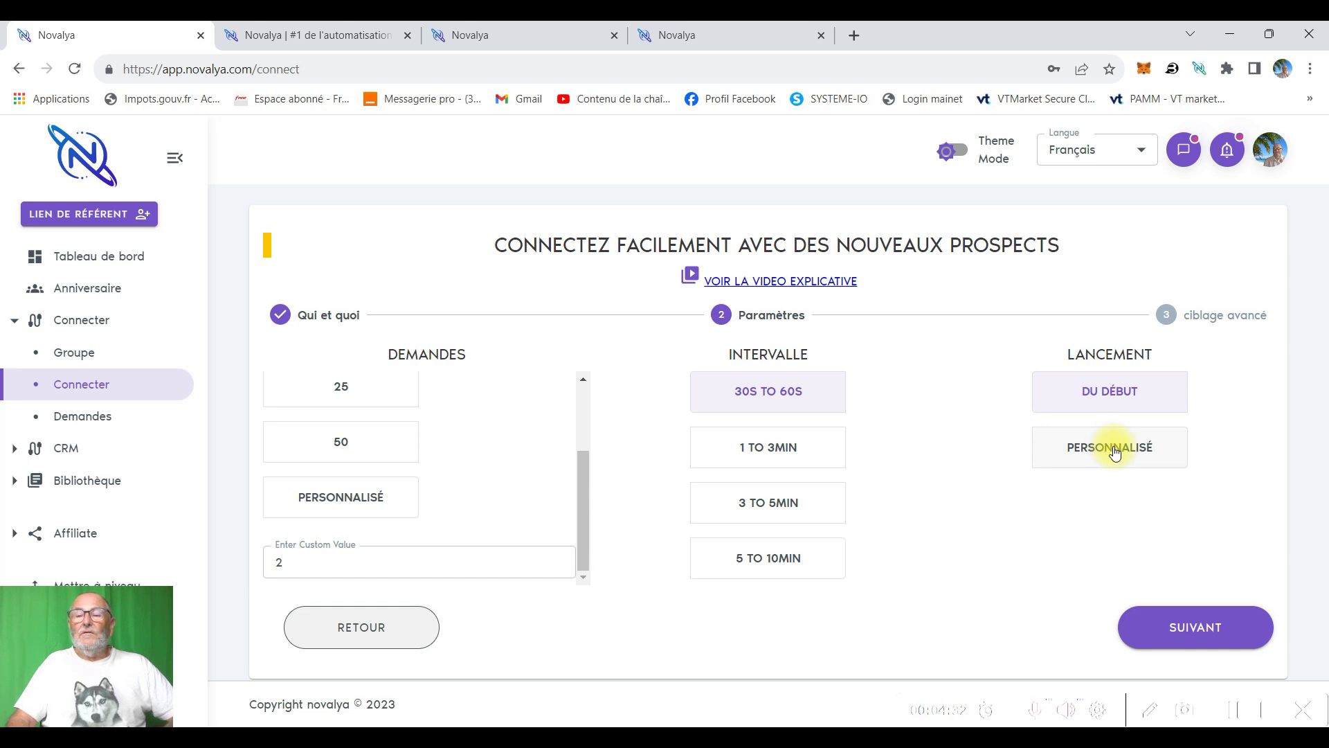
Keep the launch from the beginning, both genders and the listed countries, finish the setup, and launch the campaign on the Facebook group.
left_click(1202, 633)
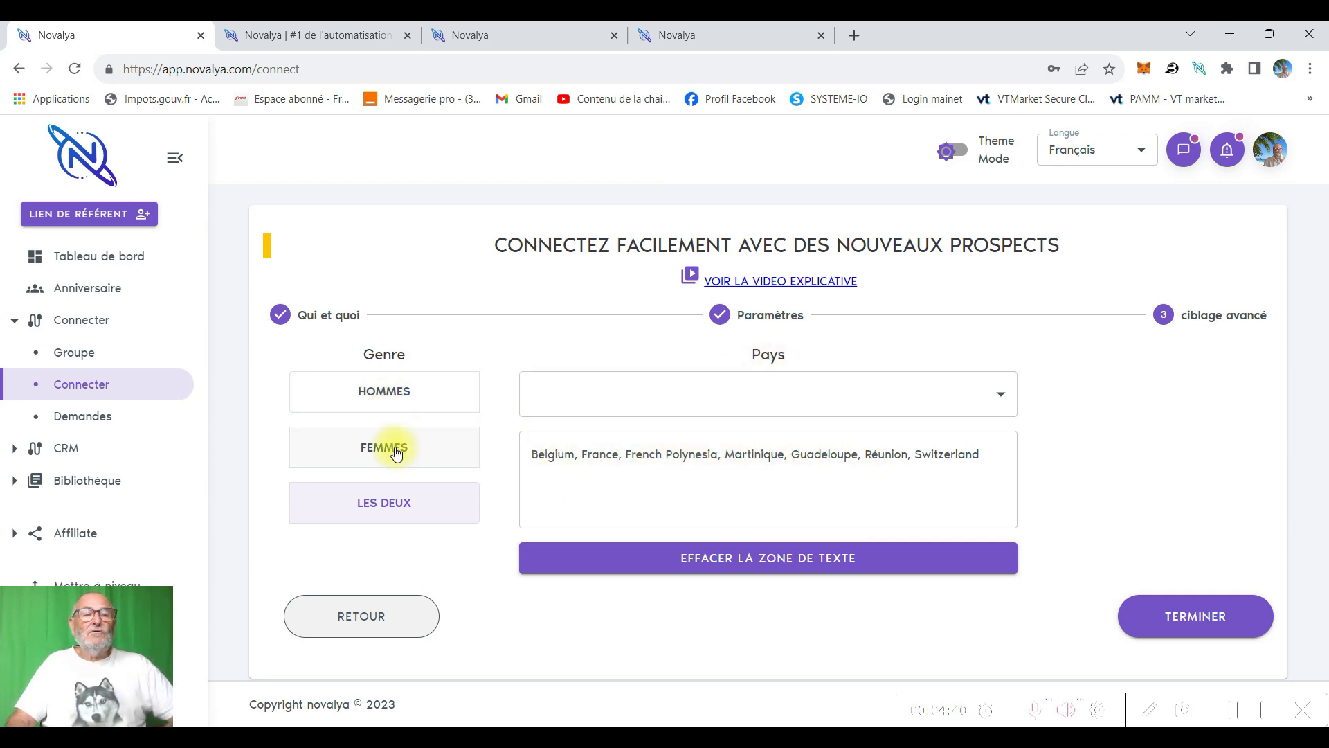
left_click(1184, 622)
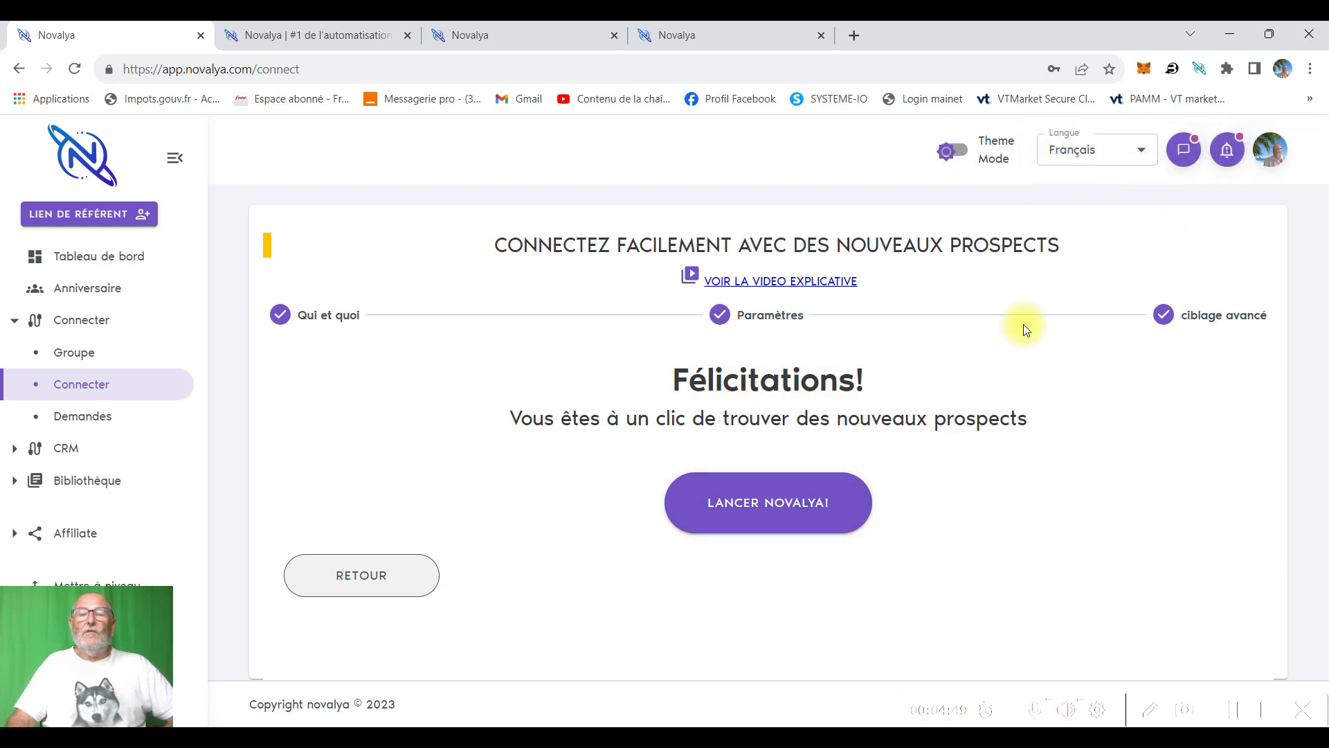
left_click(758, 510)
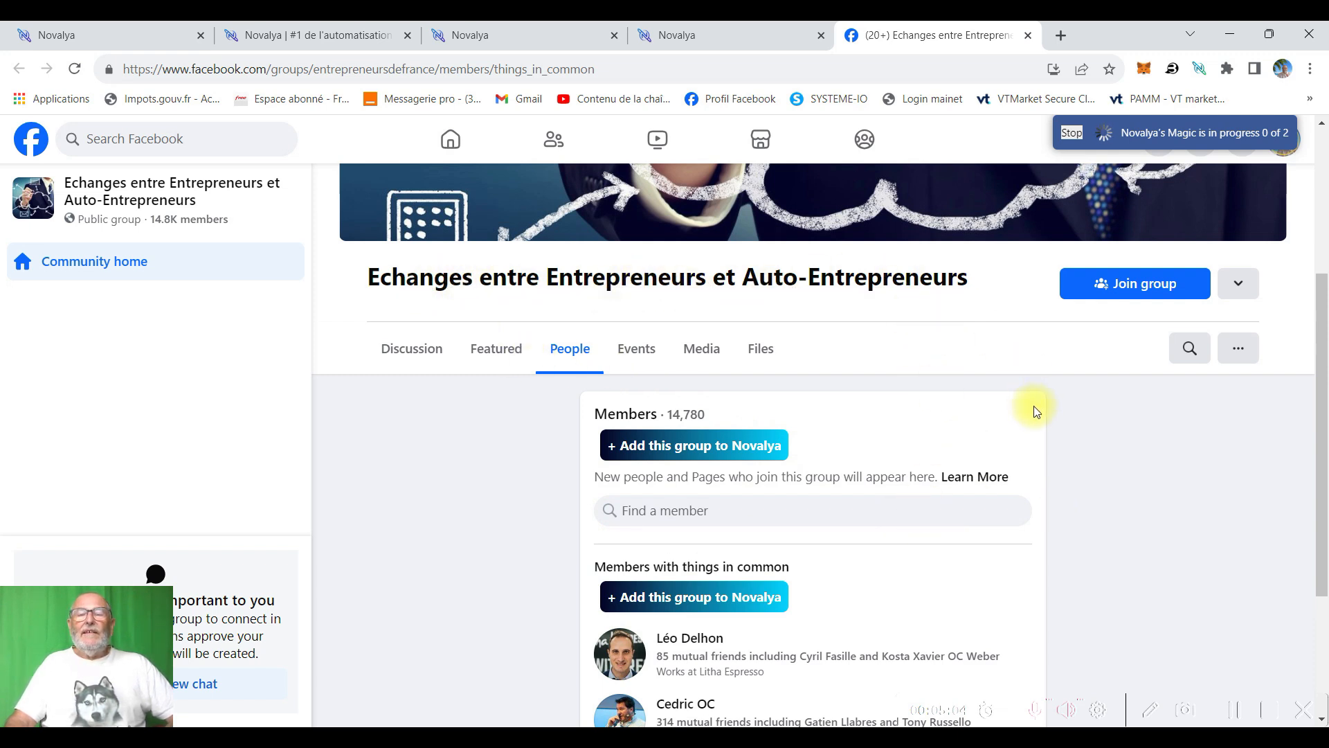
scroll(988, 570, "down", 3)
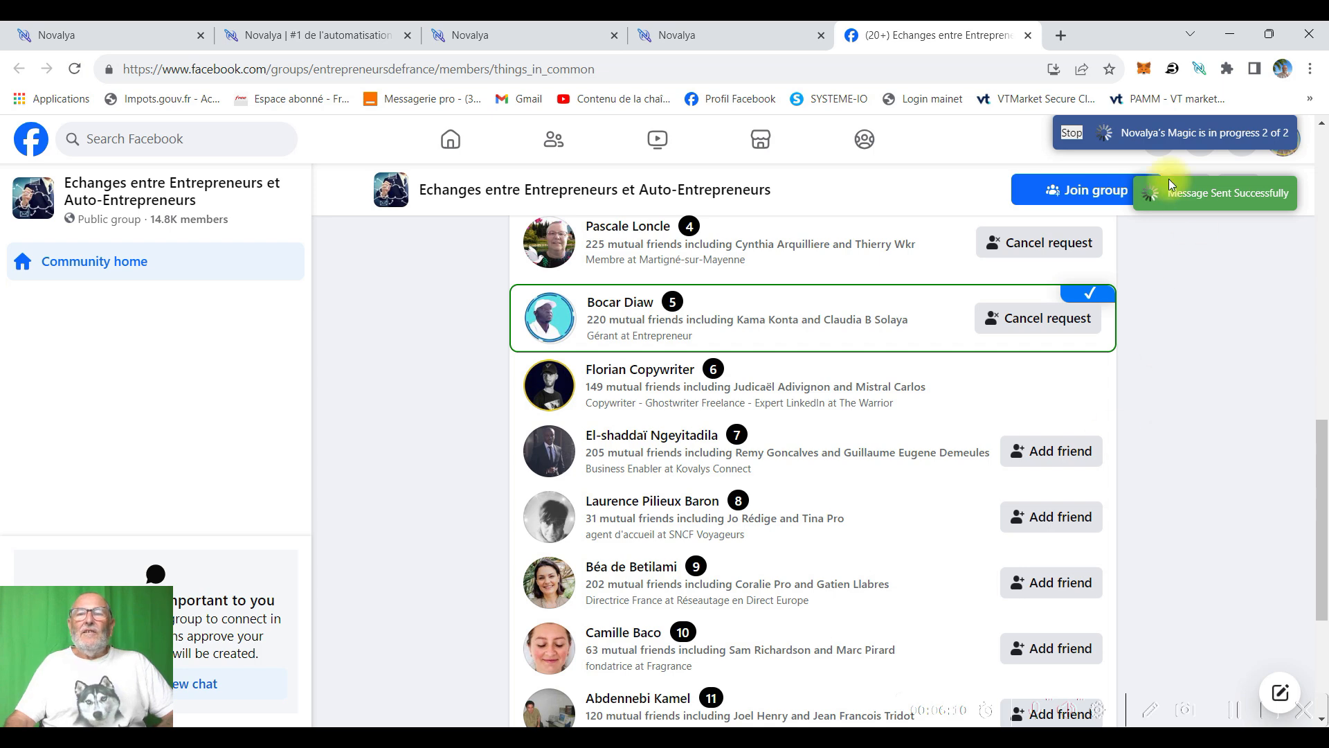
Search Google for messenger in a new tab and open the Messenger site.
left_click(1061, 37)
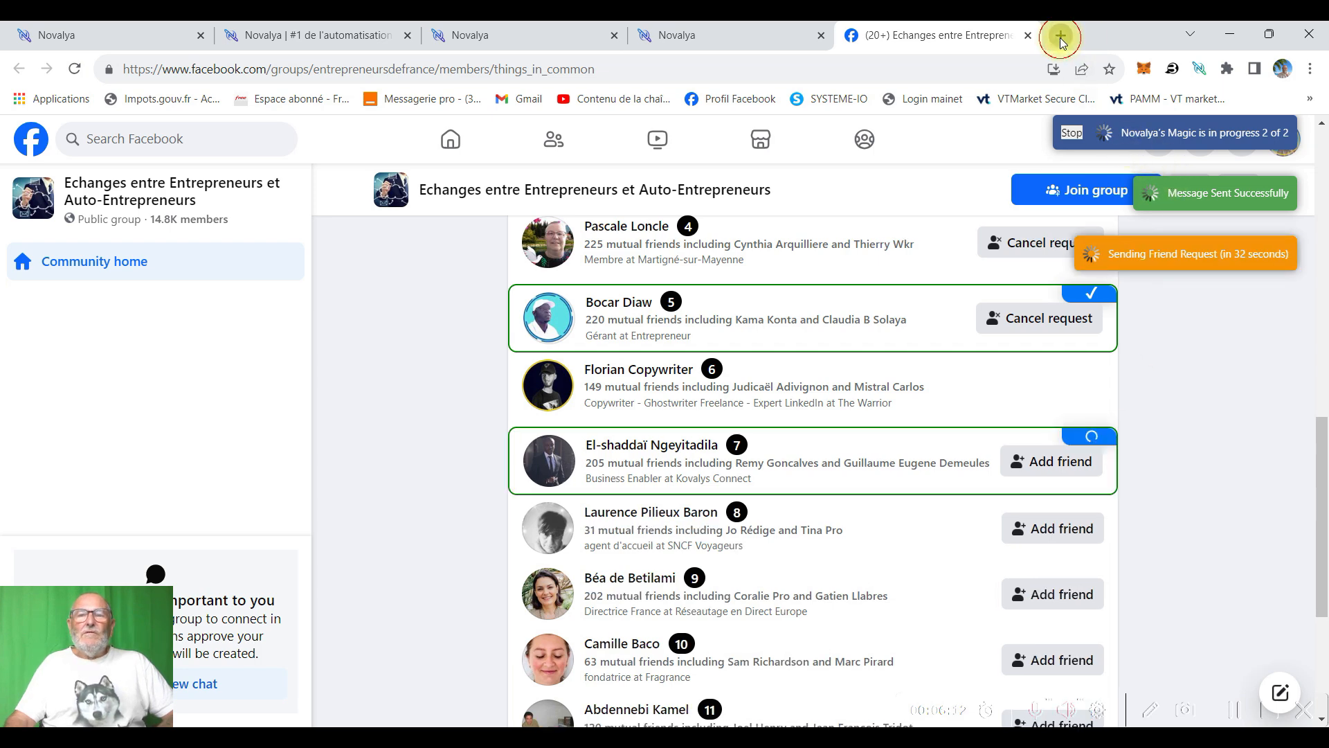
left_click(435, 66)
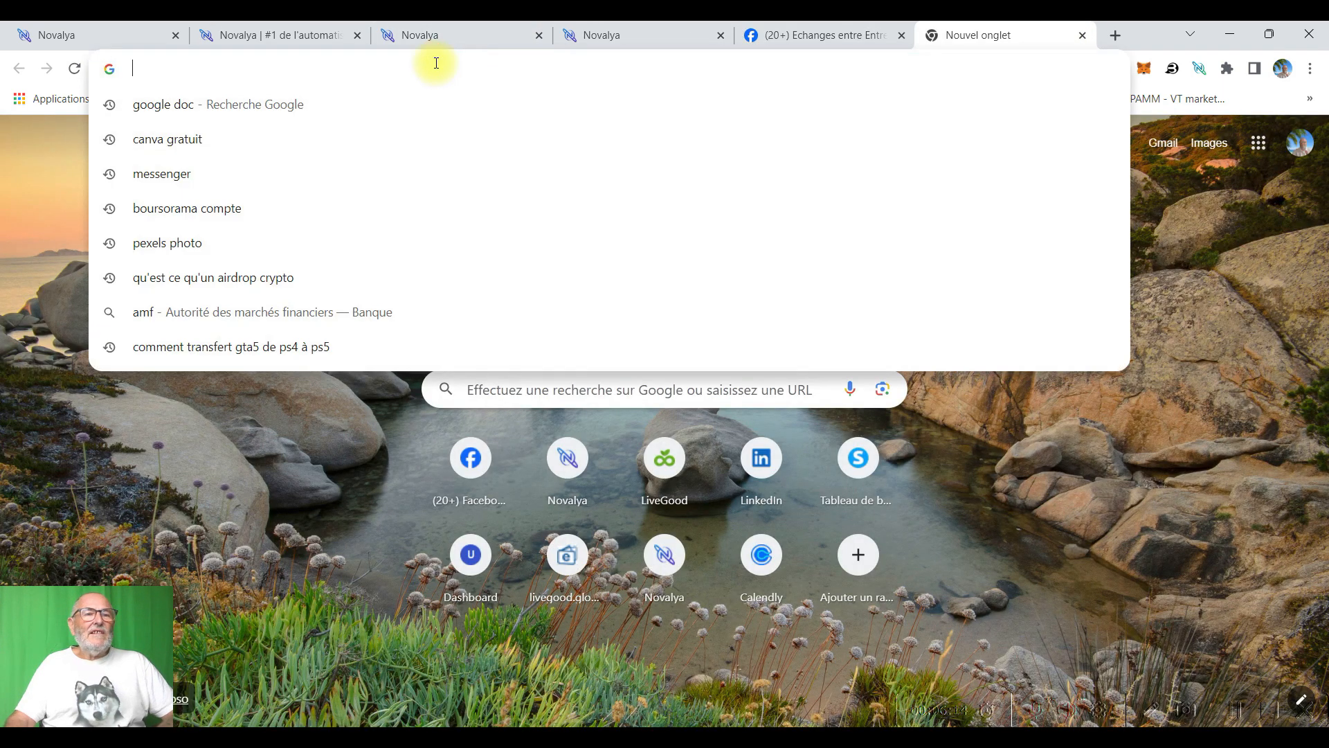
left_click(179, 173)
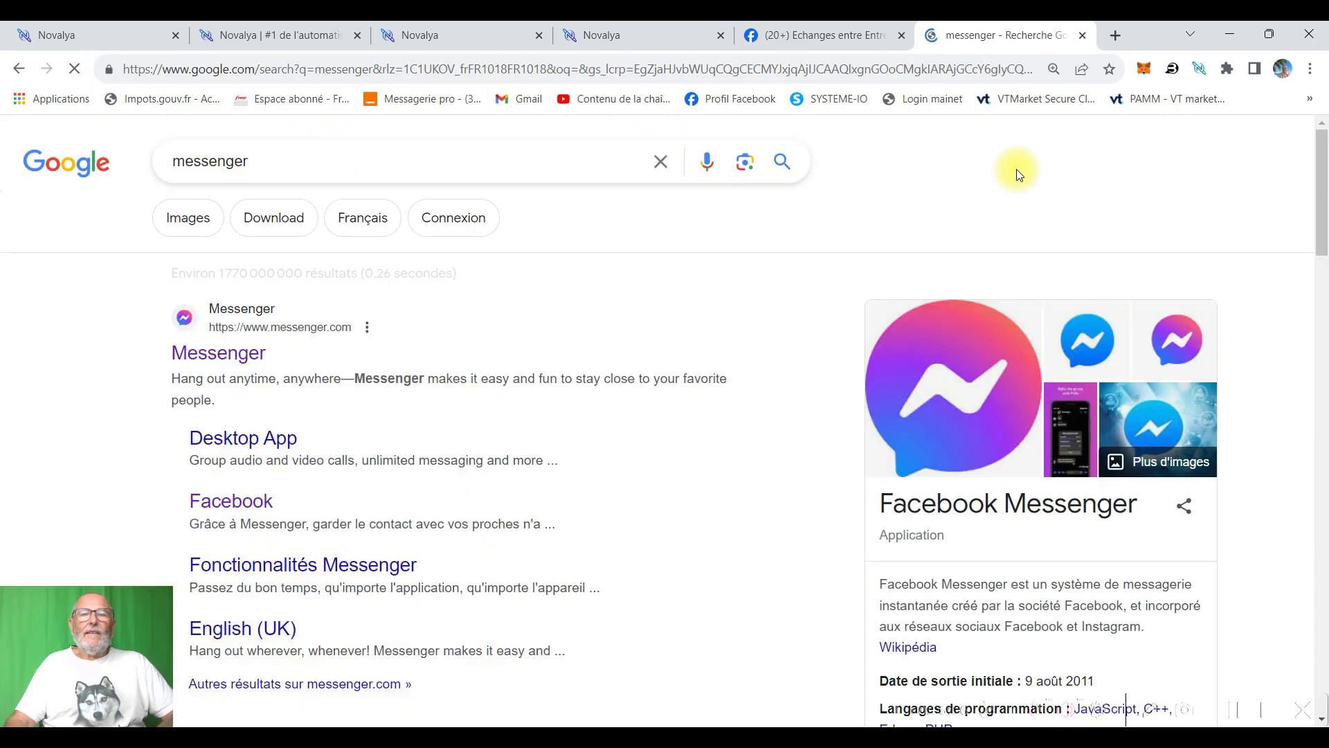
left_click(195, 363)
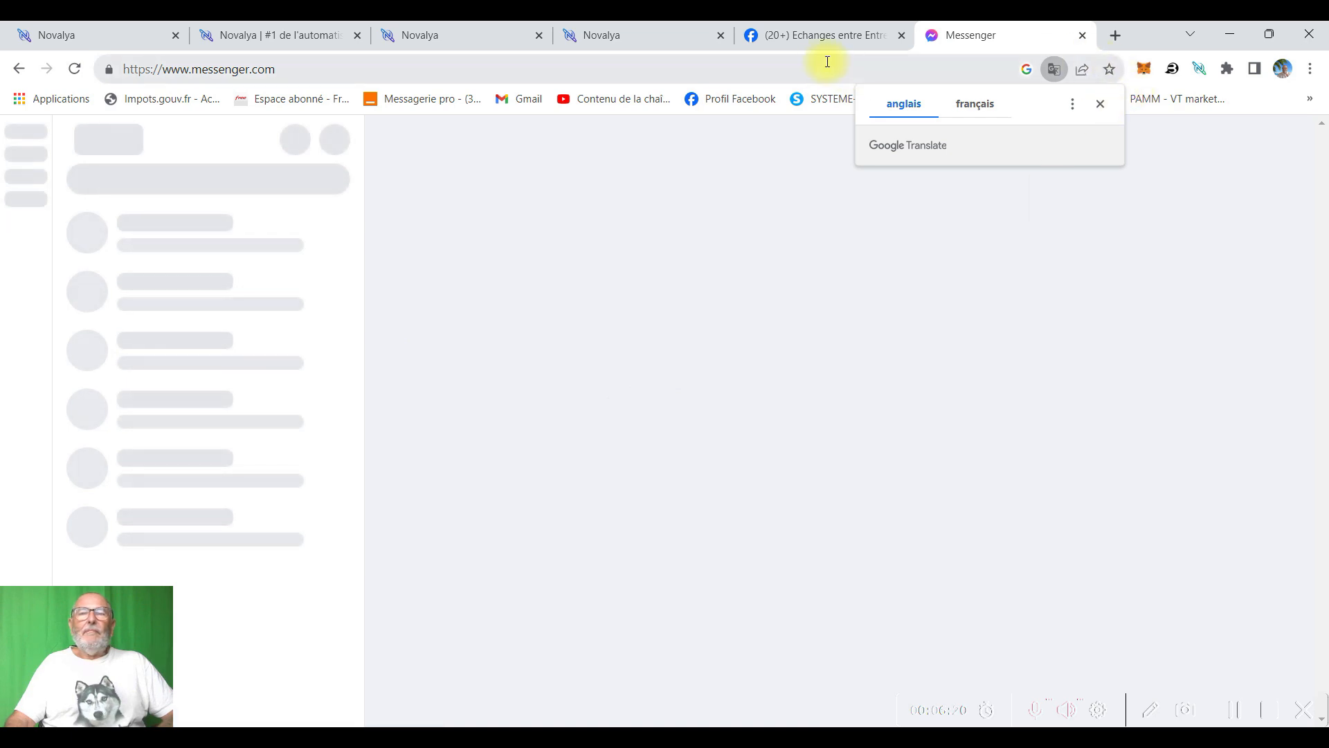
Check the campaign's progress in the Facebook group's member list and view the message sent to the first prospect in Messenger.
left_click(820, 38)
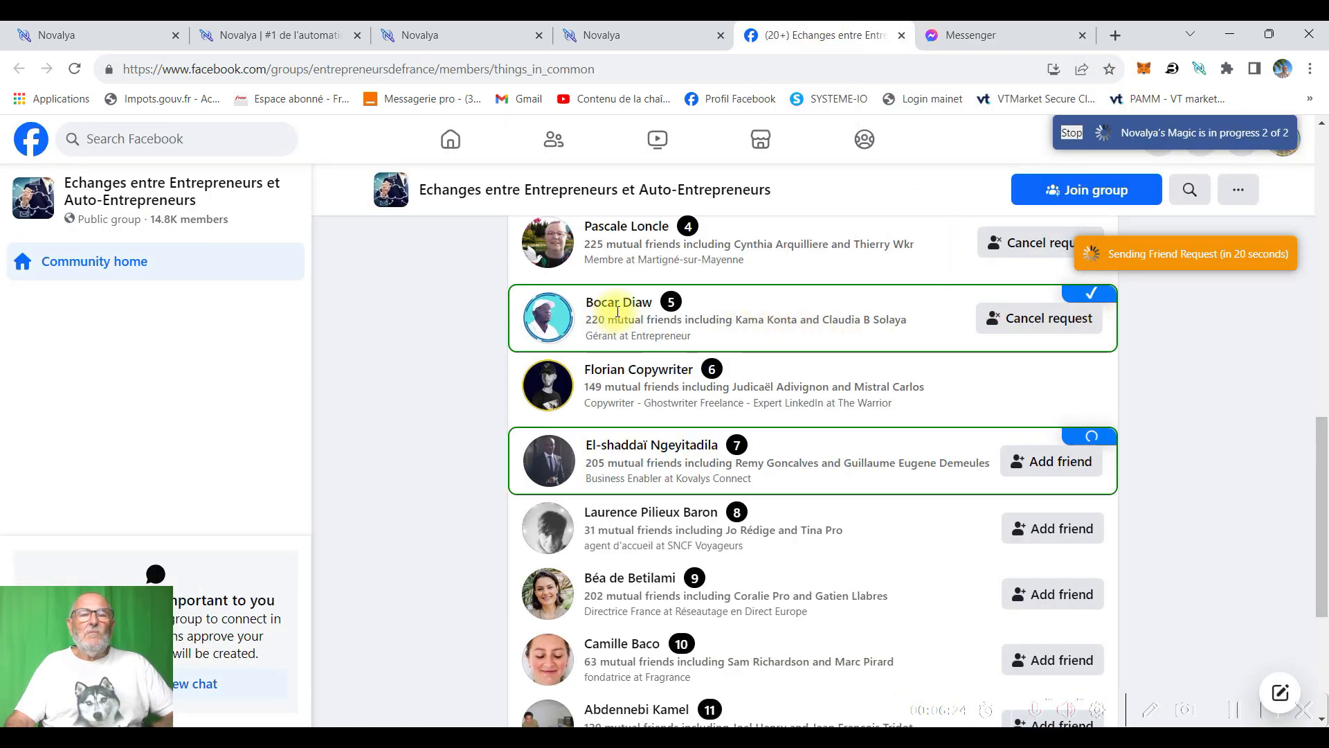
left_click(972, 38)
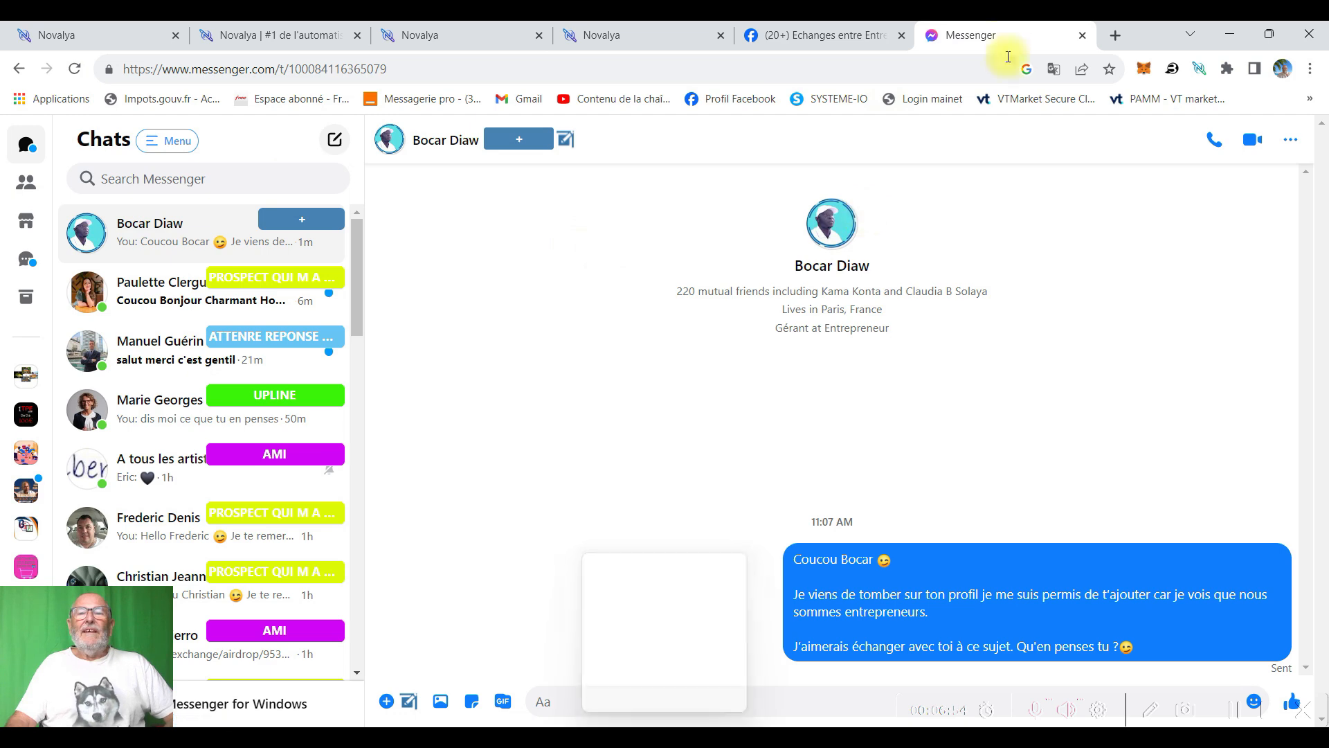
left_click(823, 35)
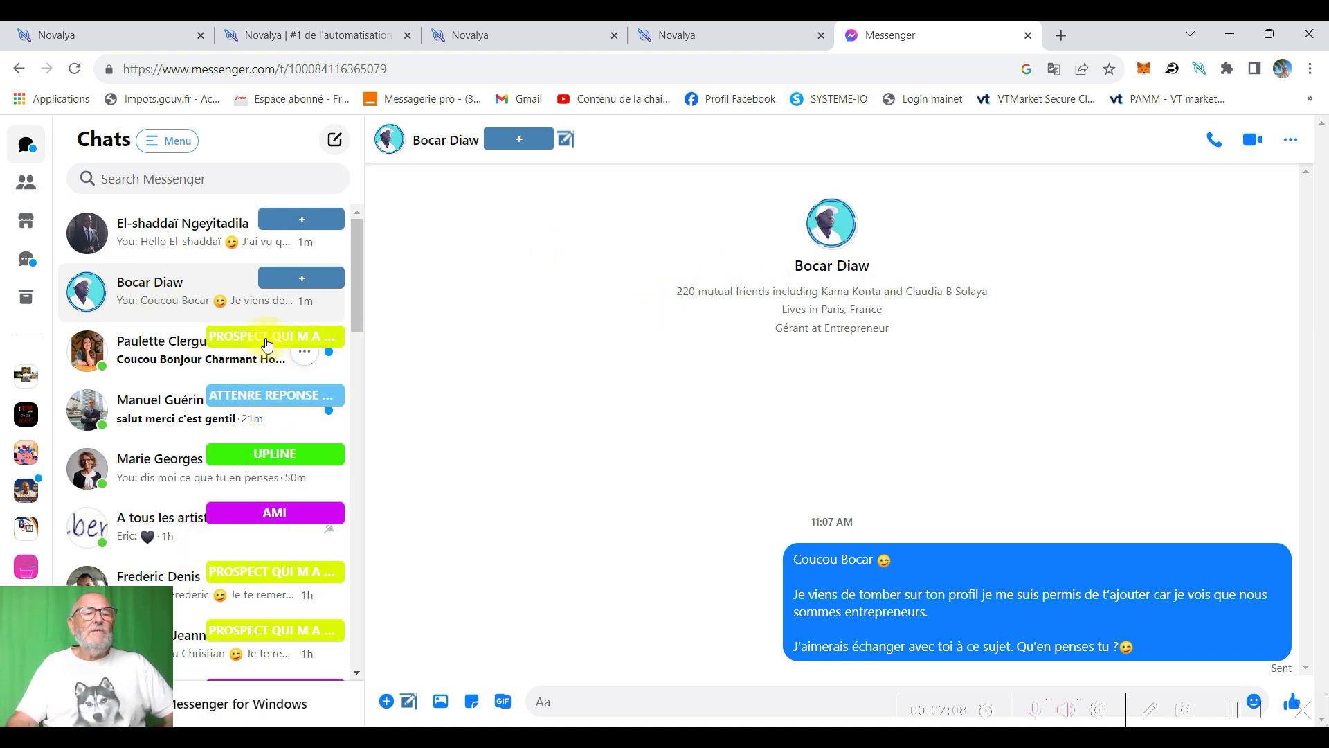
Tag the two newly contacted prospects in the Messenger chat list with ATTENTE REPONSE 2.
left_click(303, 220)
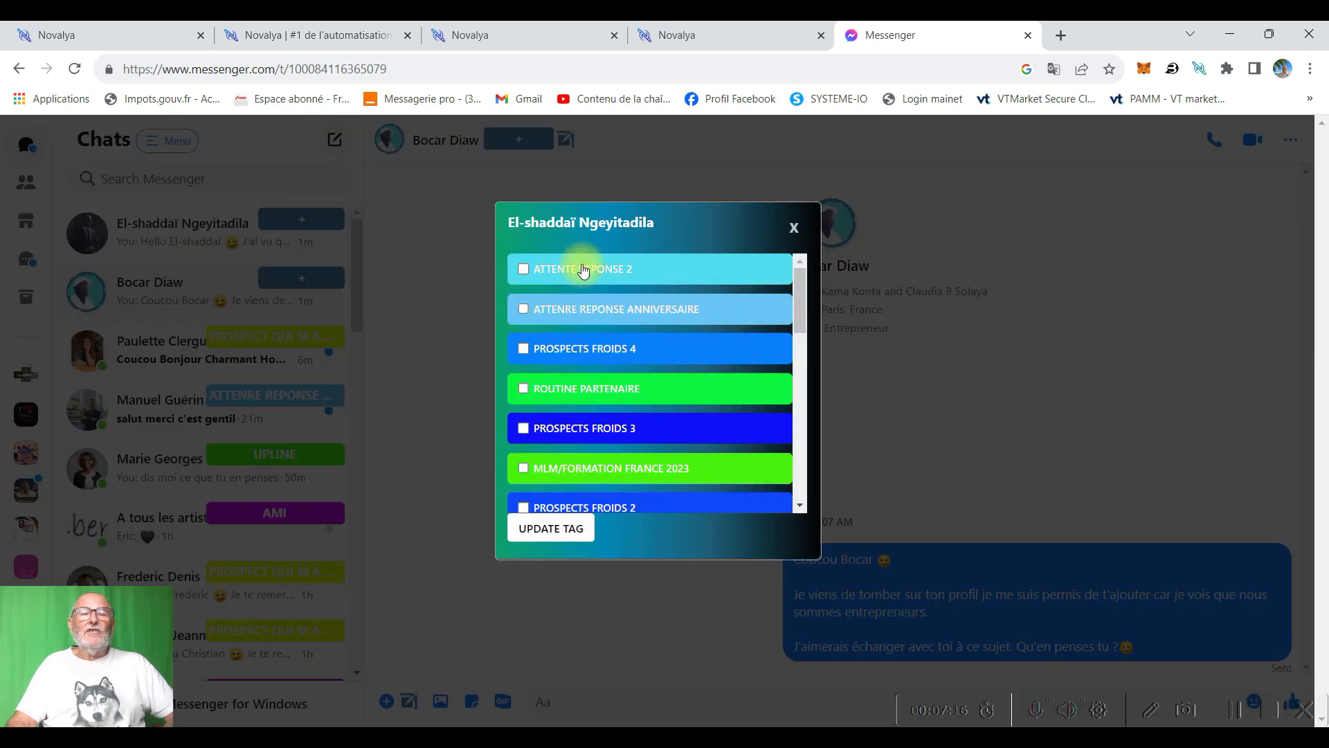
left_click(554, 269)
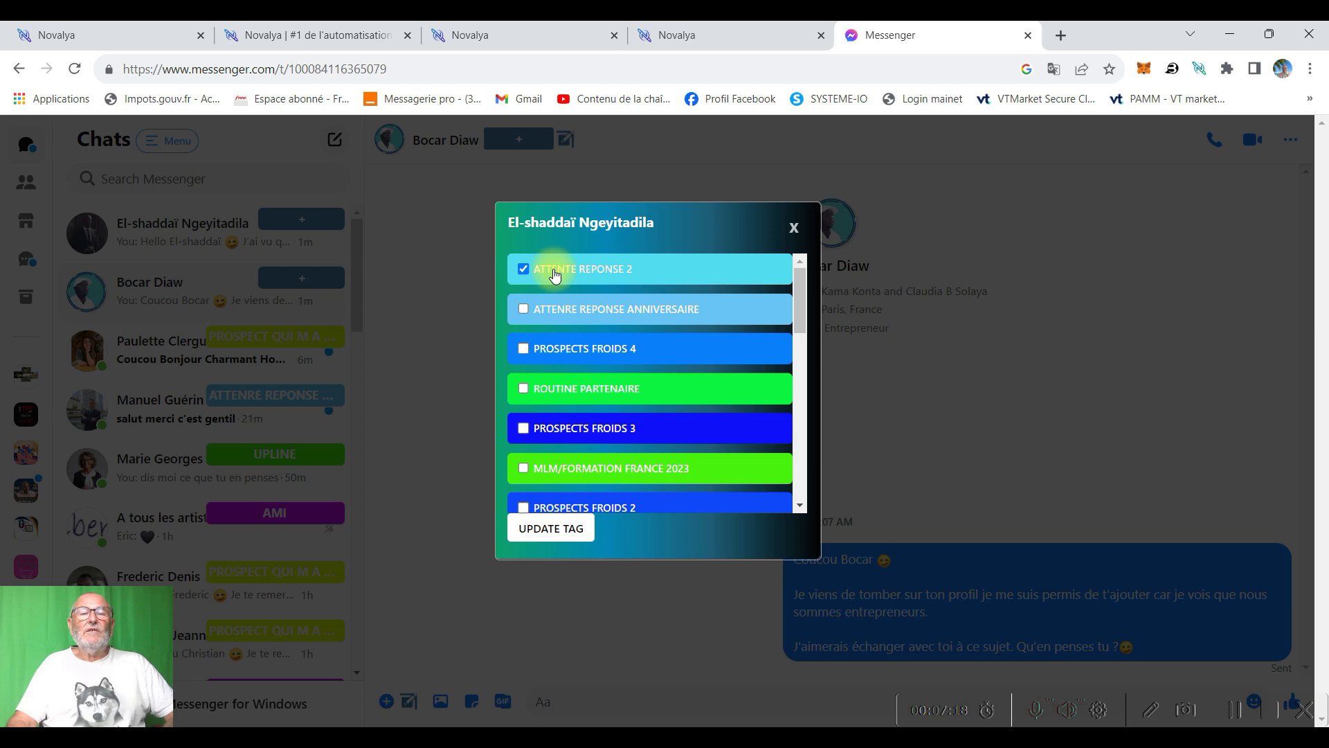
left_click(552, 529)
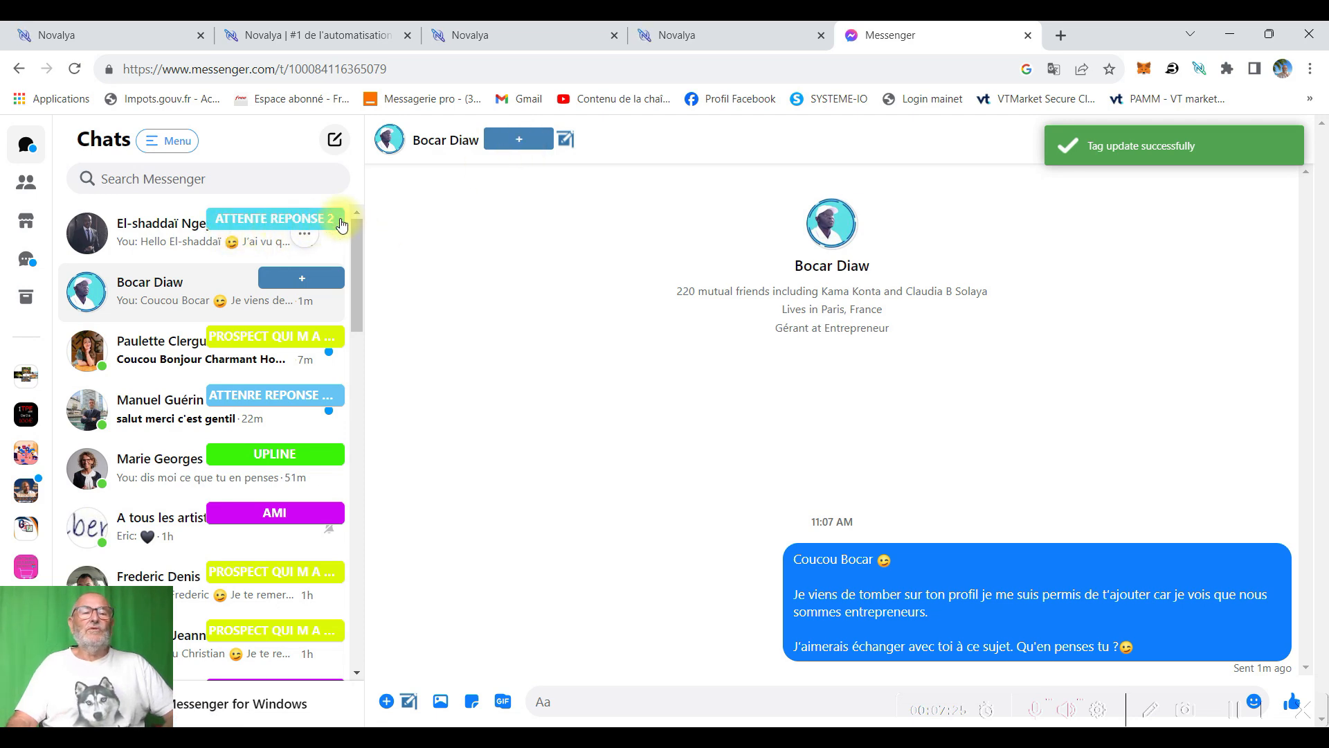
left_click(303, 279)
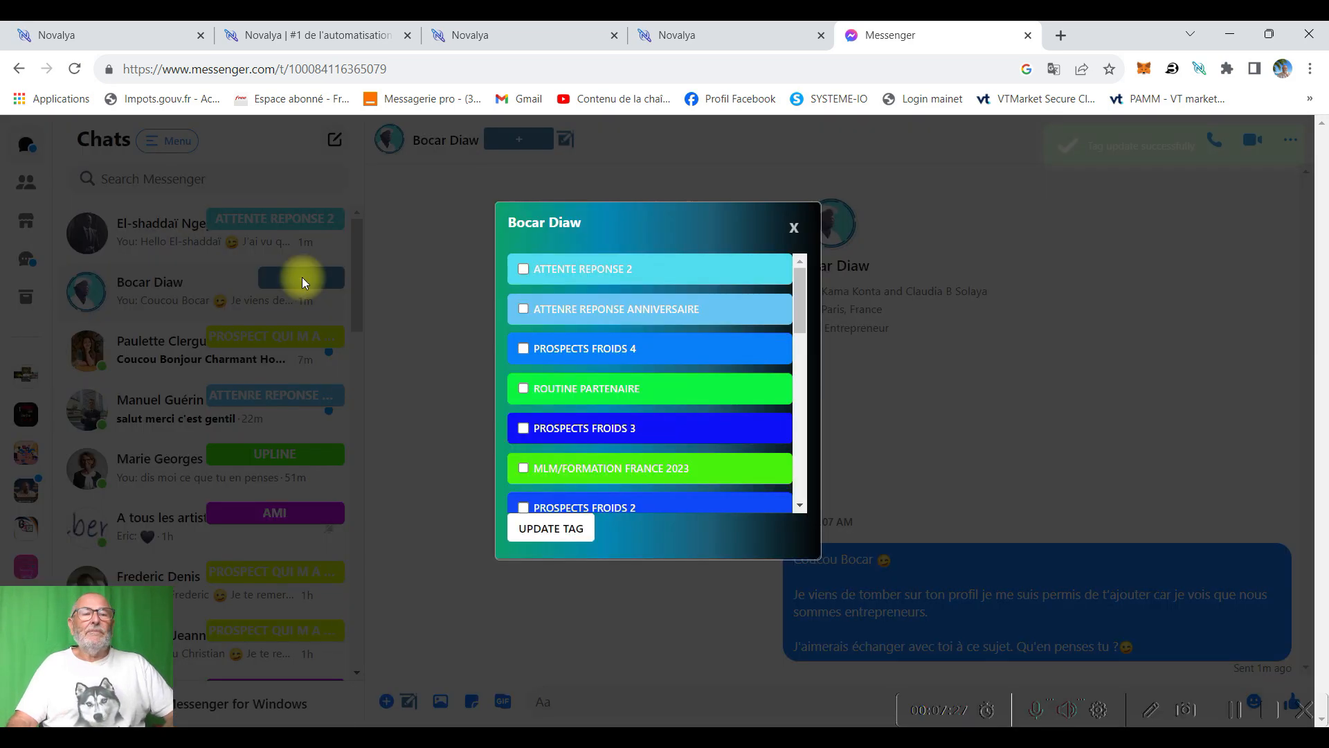
left_click(592, 277)
left_click(552, 529)
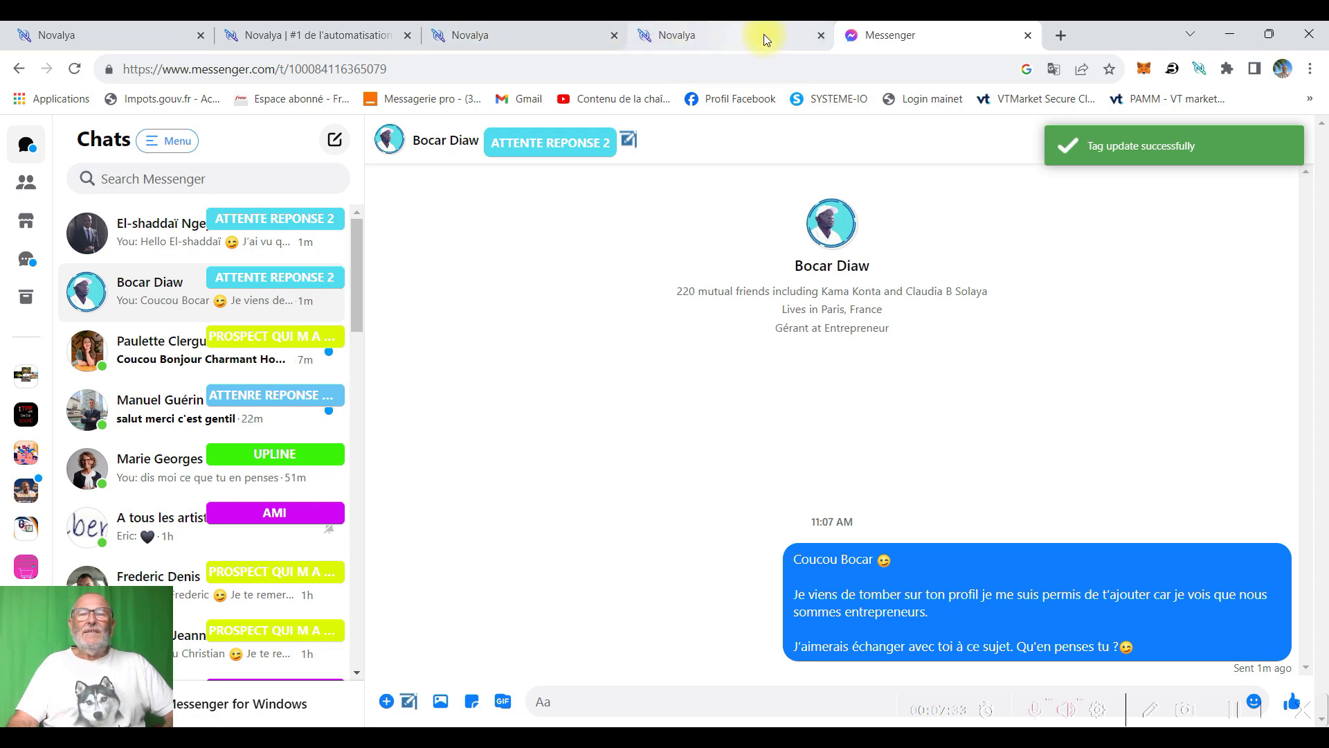
Return to Novalya's Connecter page and look through the list of groups to its end.
left_click(710, 33)
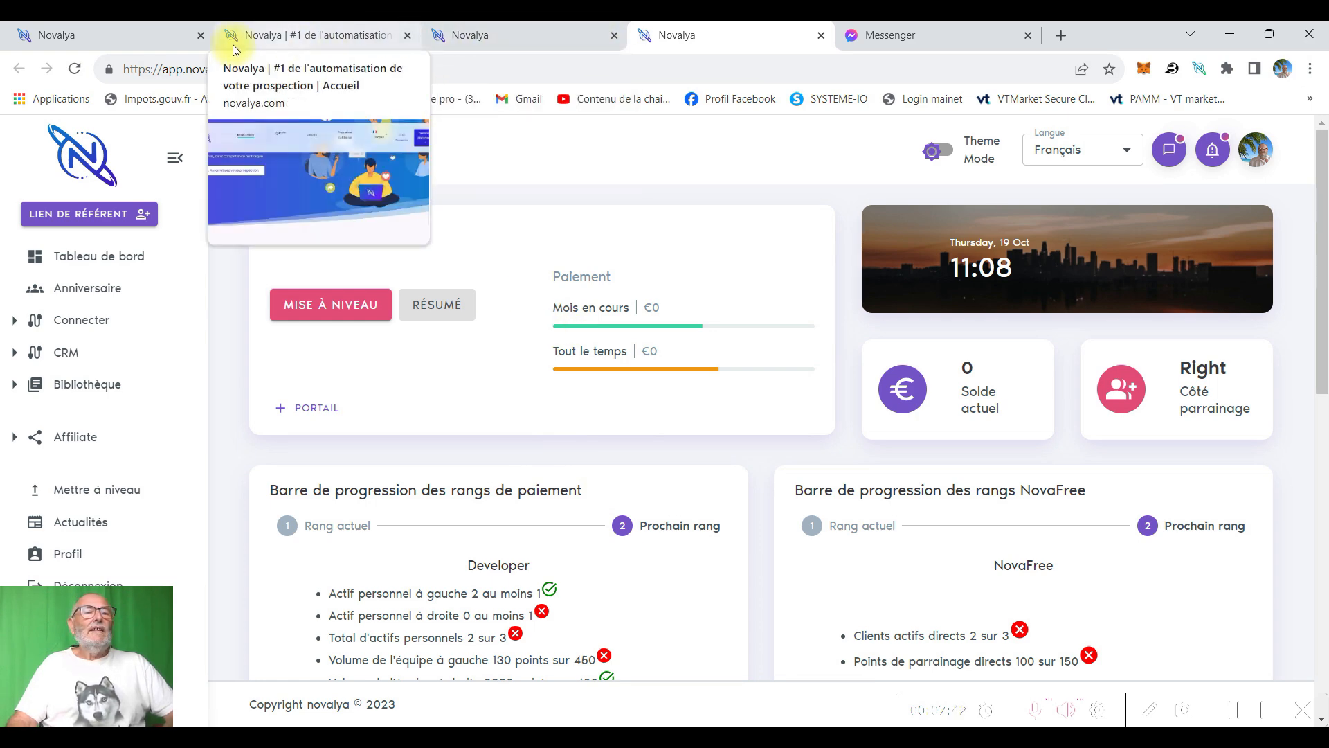
left_click(141, 44)
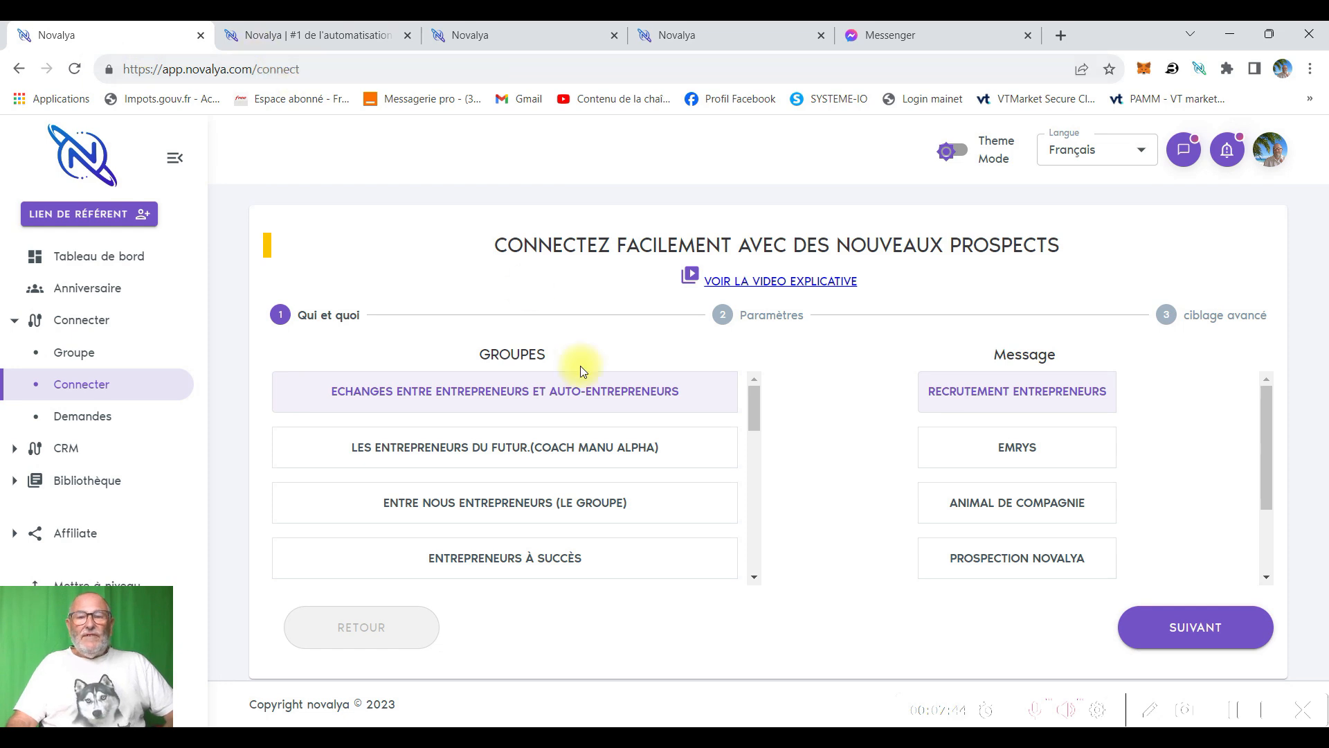
scroll(485, 457, "down", 4)
scroll(338, 491, "down", 6)
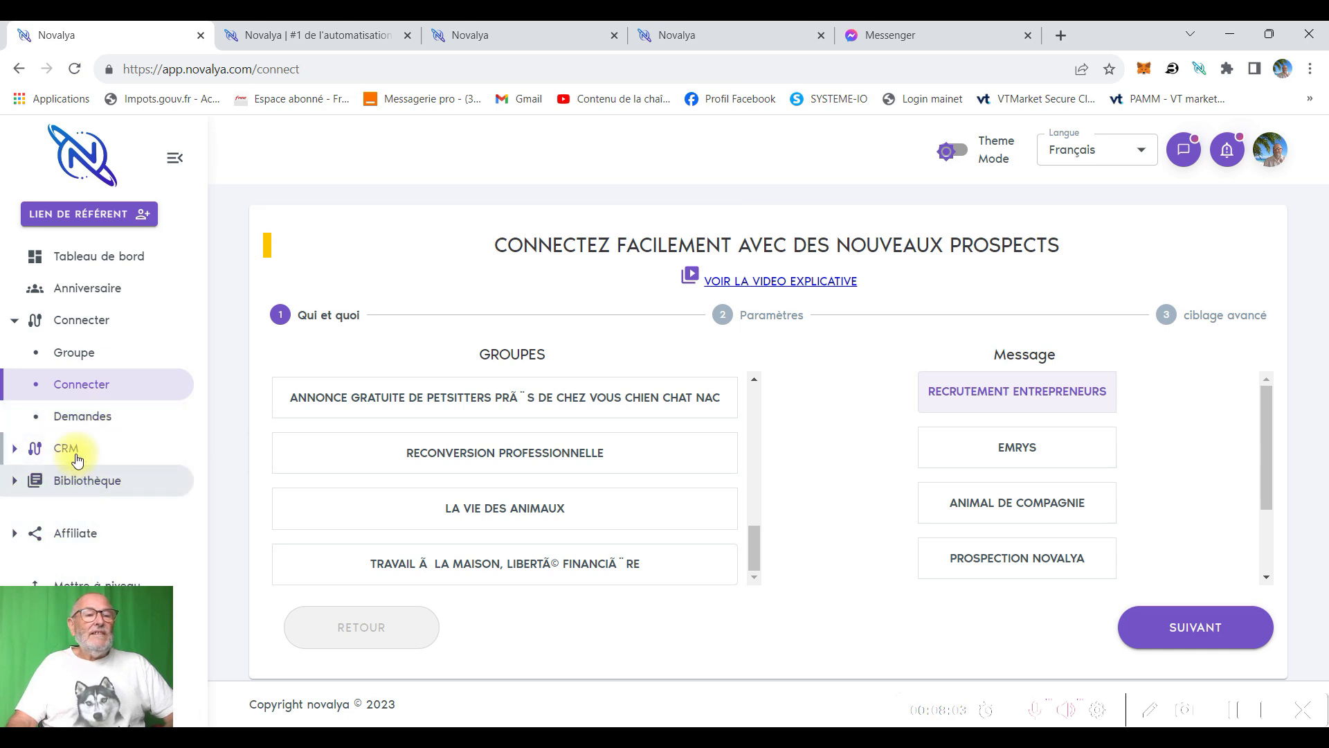
View the Demandes page's automatic friend-request message settings, and switch to the image PLAN DE REMUNERATION NOVALYA 3.png in Photos.
left_click(86, 422)
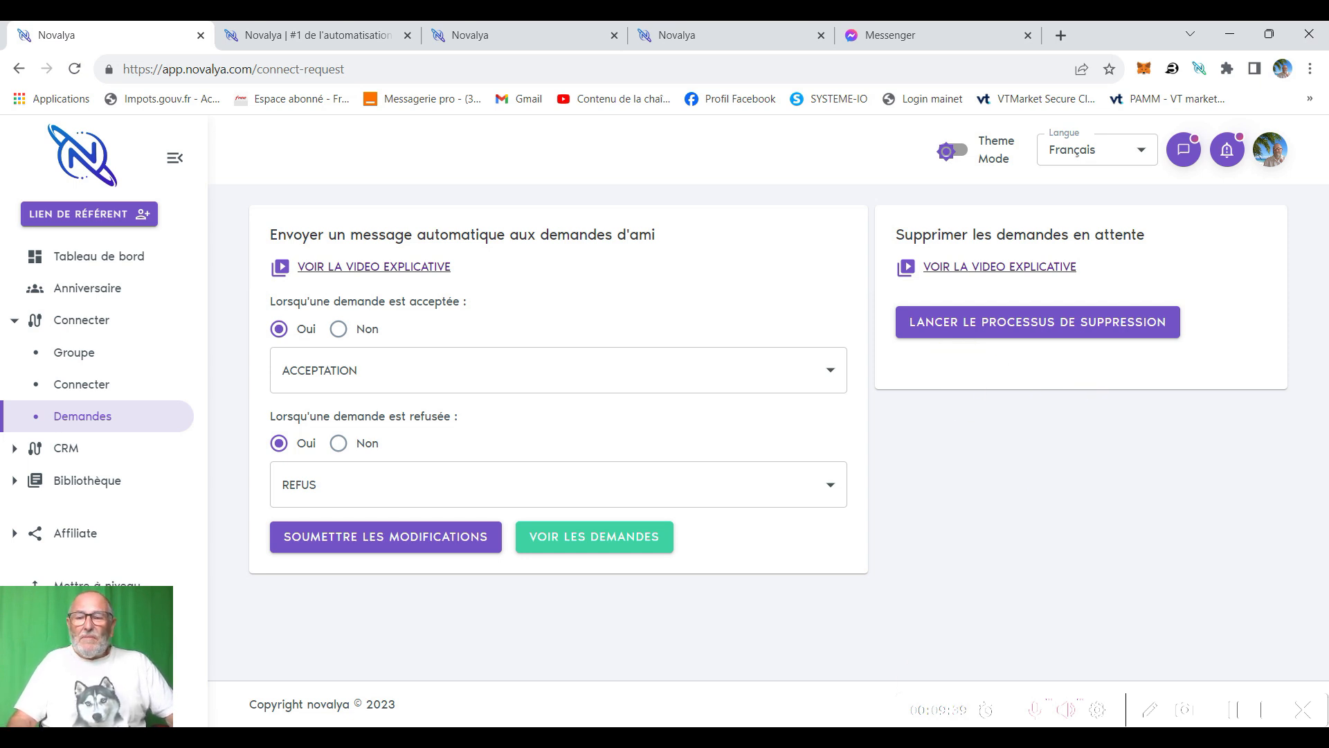
mouse_move(1028, 739)
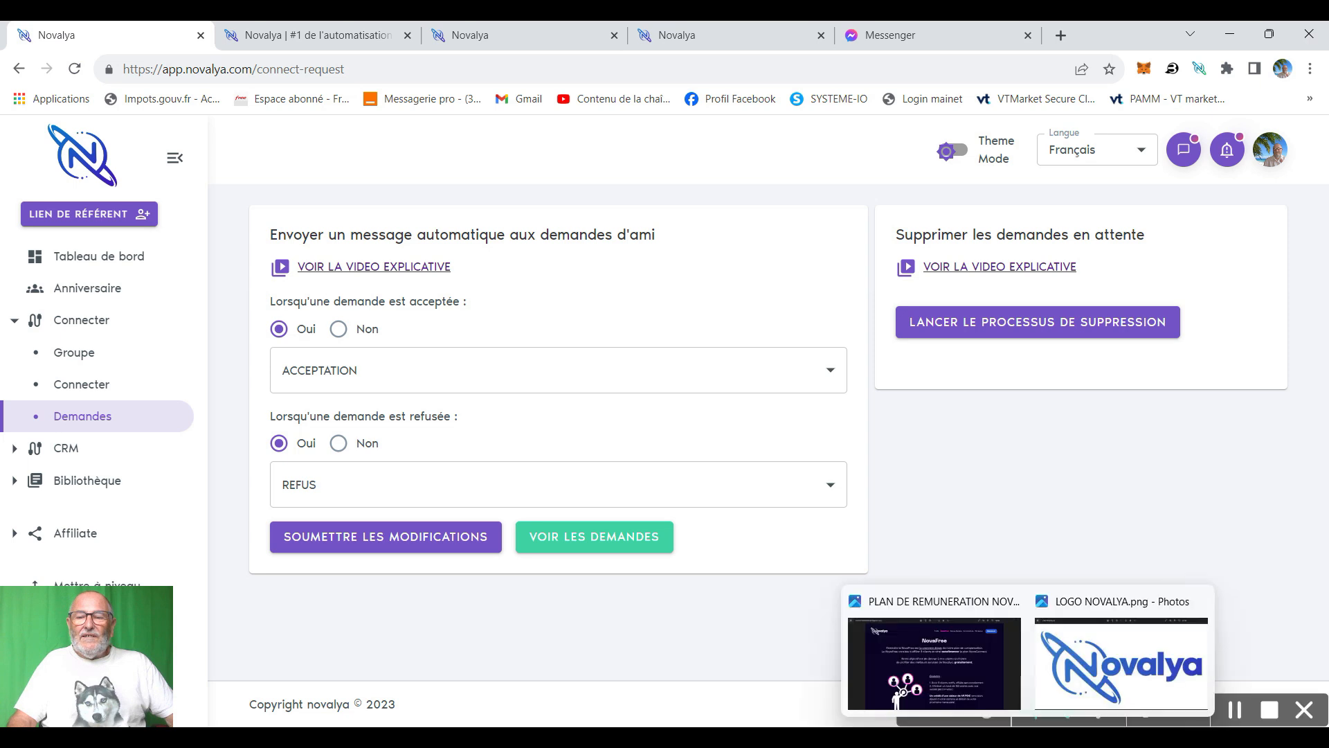
left_click(954, 679)
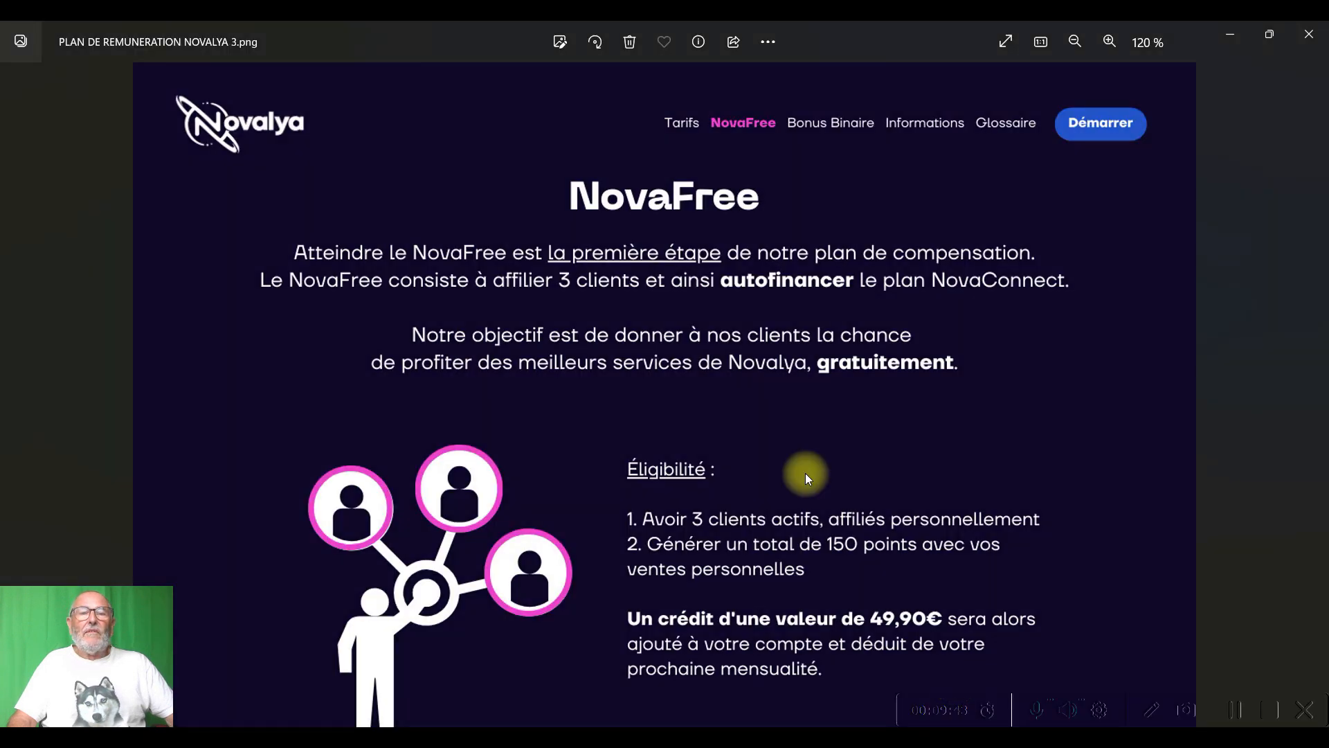